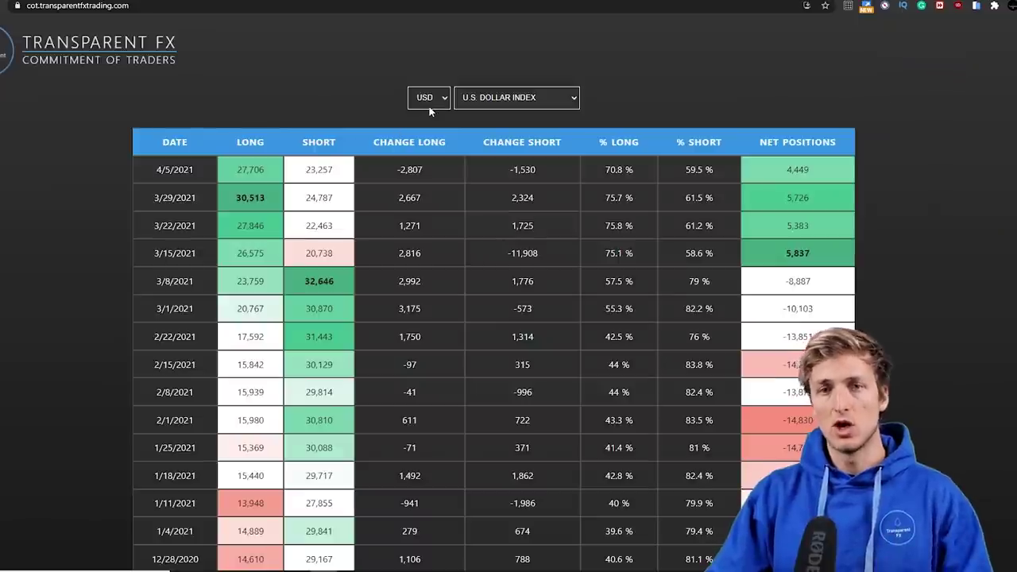
Step: Switch the Transparent FX COT currency to JPY, then to GBP for British Pound positioning
click(429, 98)
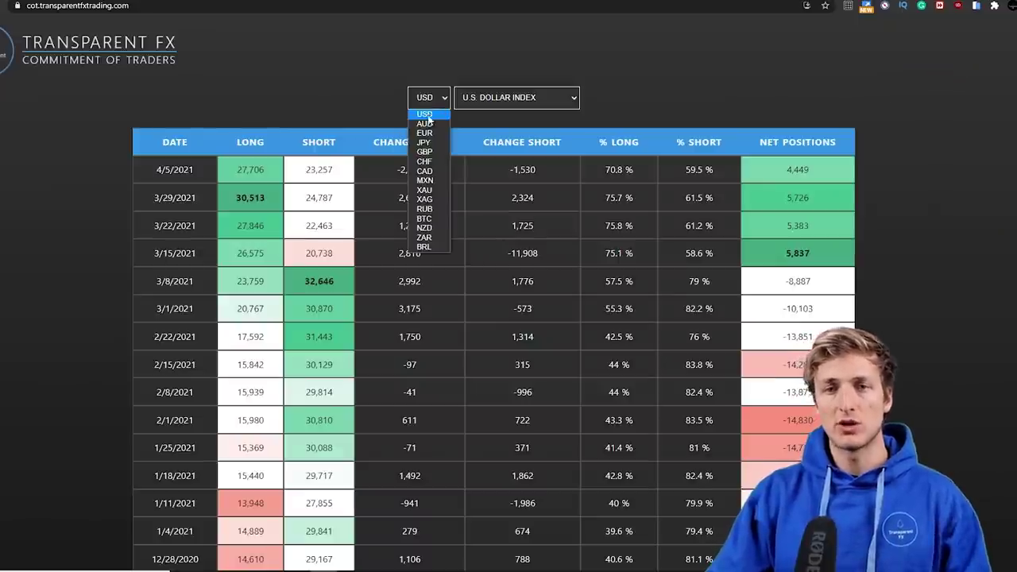
click(423, 143)
click(434, 105)
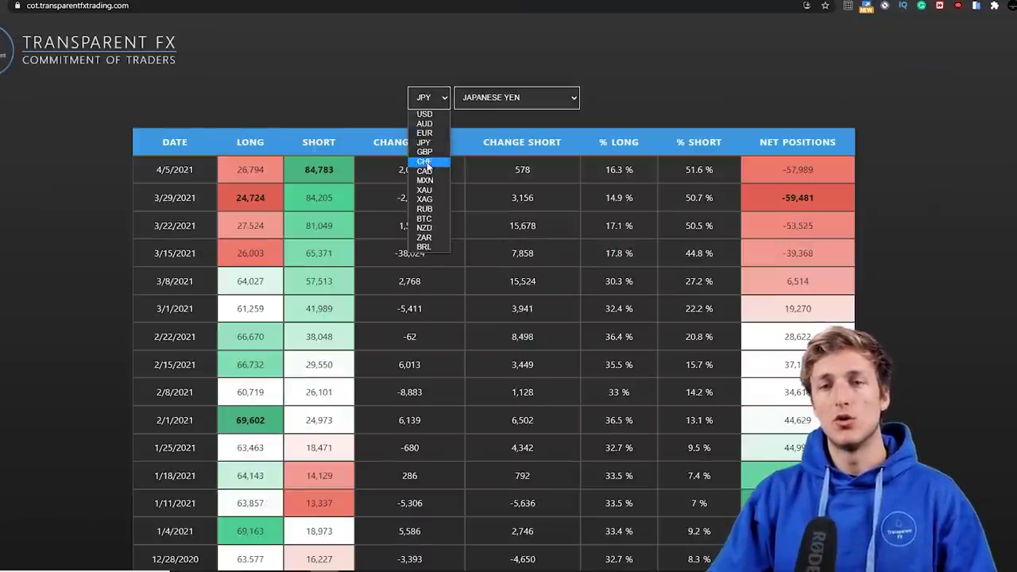
click(425, 152)
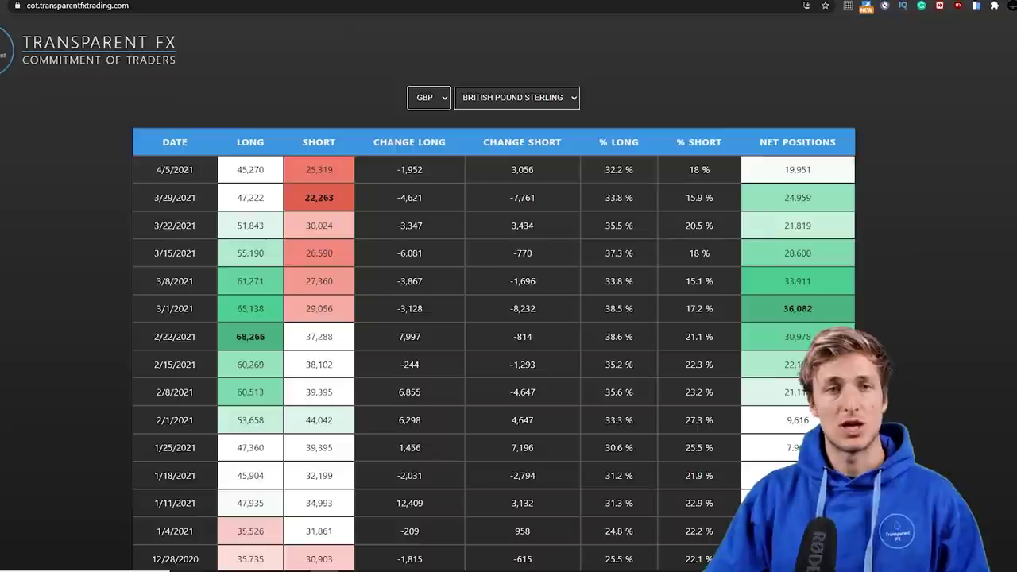
drag(21, 59, 276, 74)
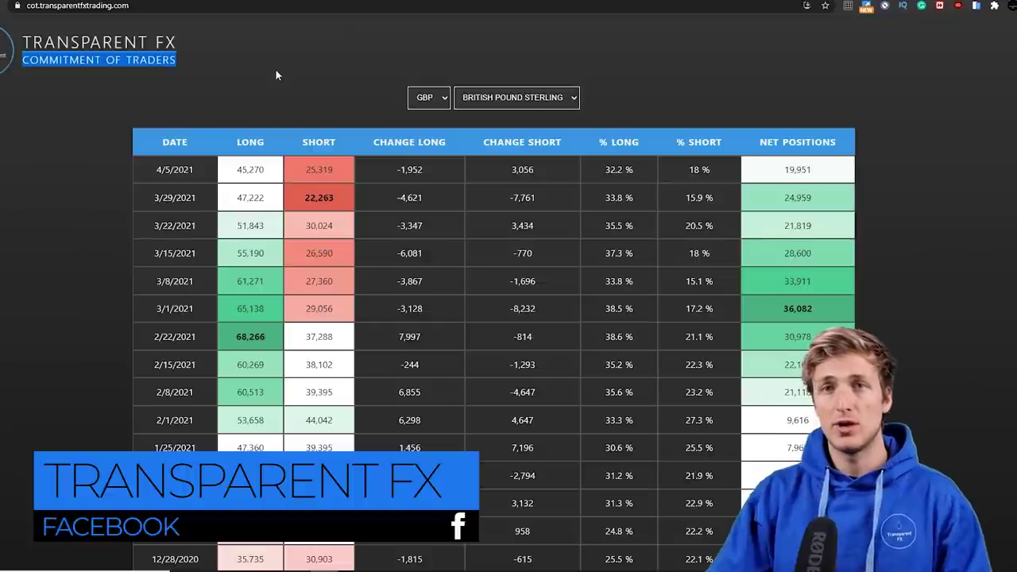
click(276, 75)
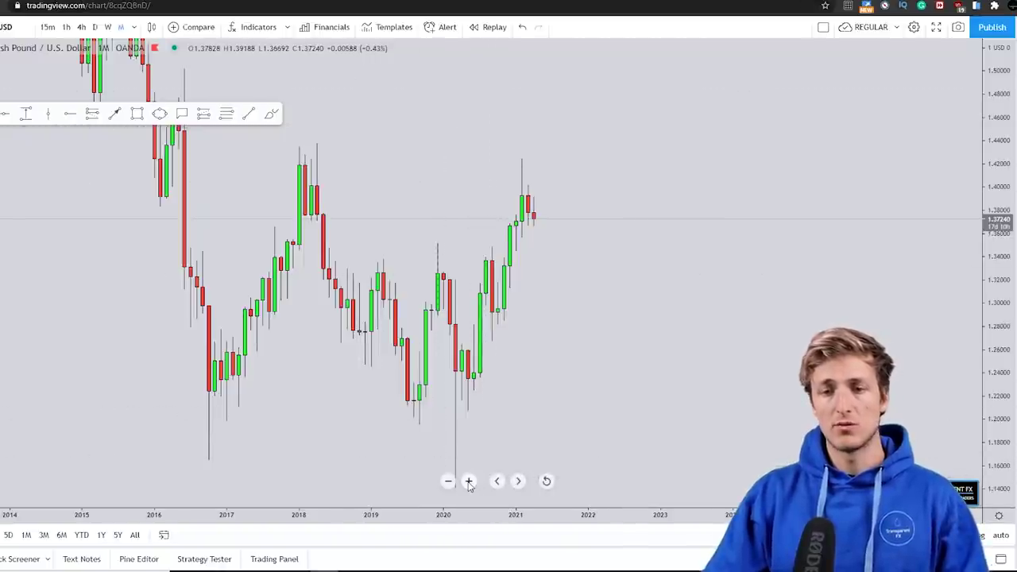
Step: Zoom and pan the monthly chart to recent years, then circle the 2020 candles with the red brush
click(468, 481)
mouse_move(466, 481)
mouse_down()
mouse_move(452, 363)
mouse_move(509, 335)
mouse_move(500, 336)
mouse_up()
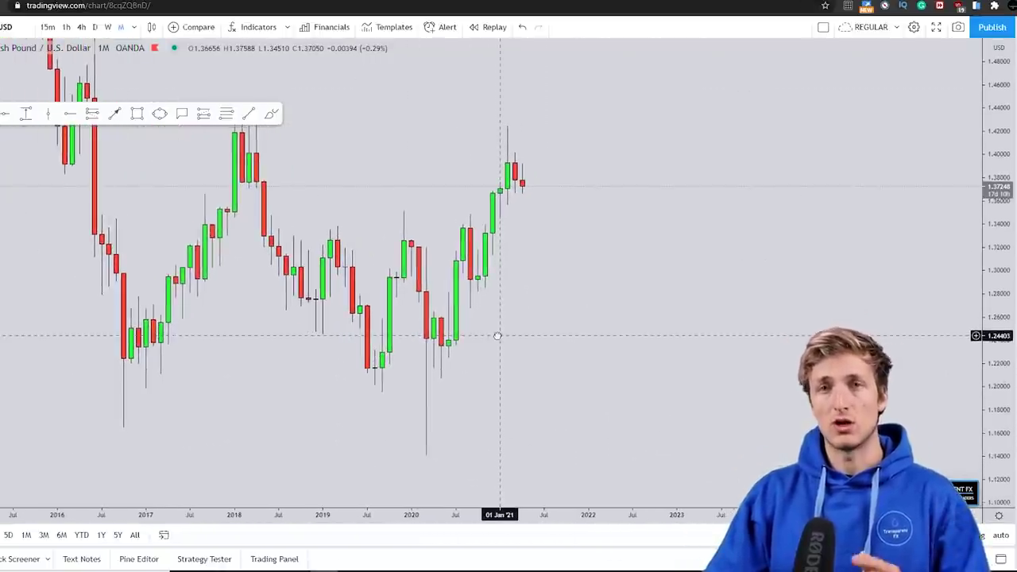
click(271, 114)
drag(405, 212, 448, 364)
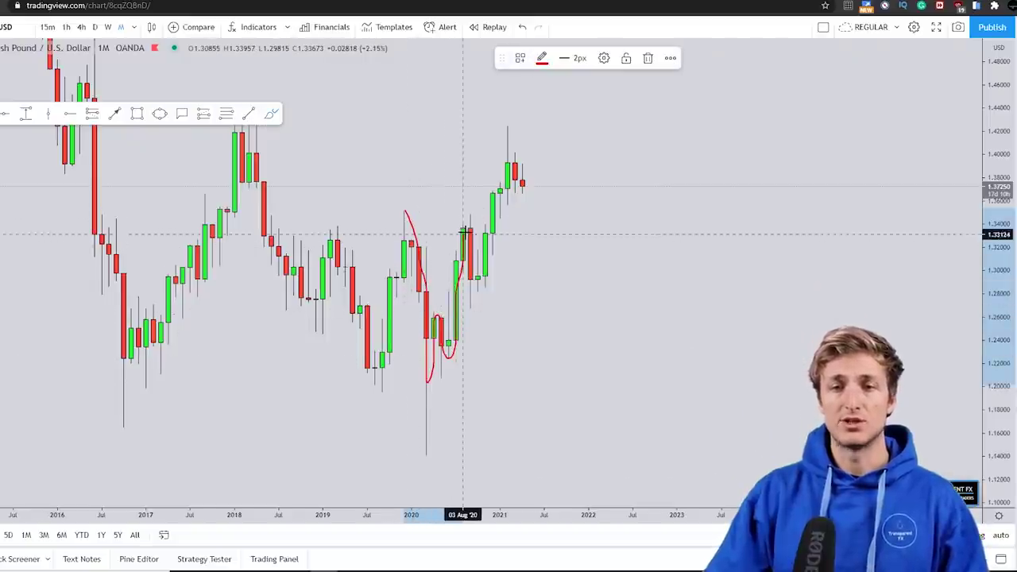
Step: Sketch a W-shaped price path, horizontal line and rise, then undo the last two strokes
mouse_move(523, 213)
mouse_down()
mouse_move(554, 357)
mouse_move(586, 333)
mouse_move(621, 234)
mouse_move(648, 313)
mouse_up()
drag(563, 314, 676, 311)
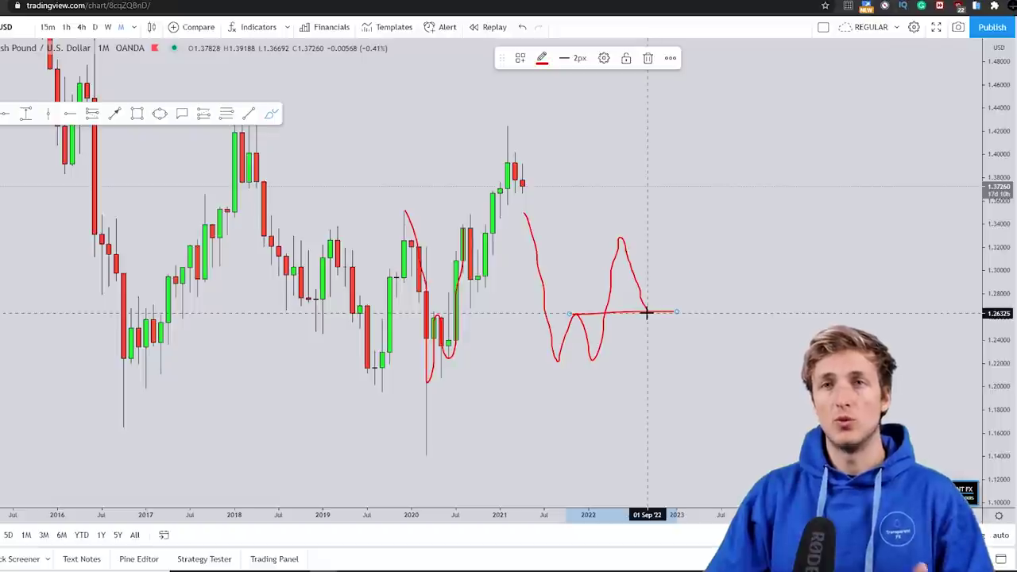
drag(649, 316, 684, 188)
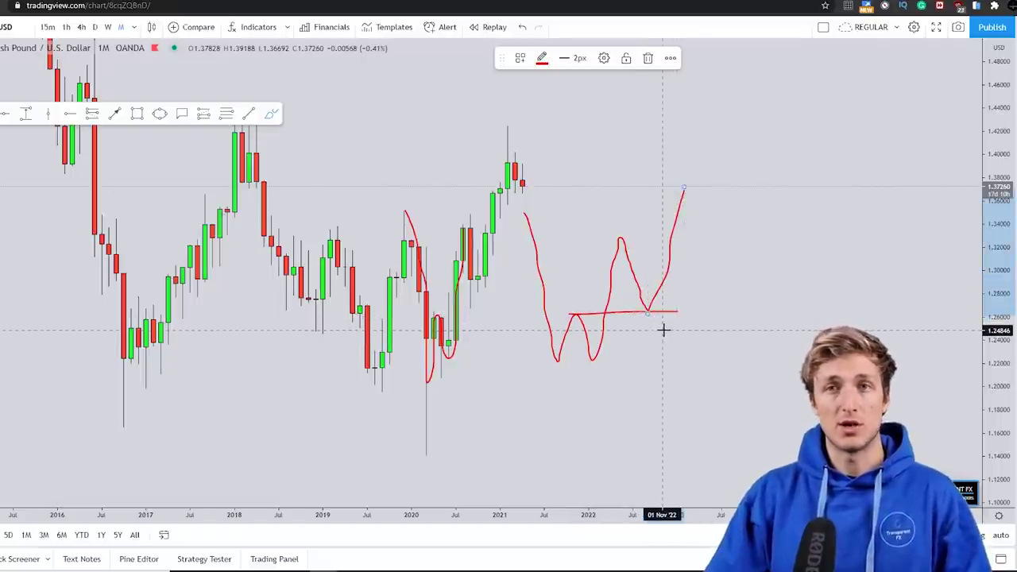
click(522, 27)
click(522, 27)
click(522, 27)
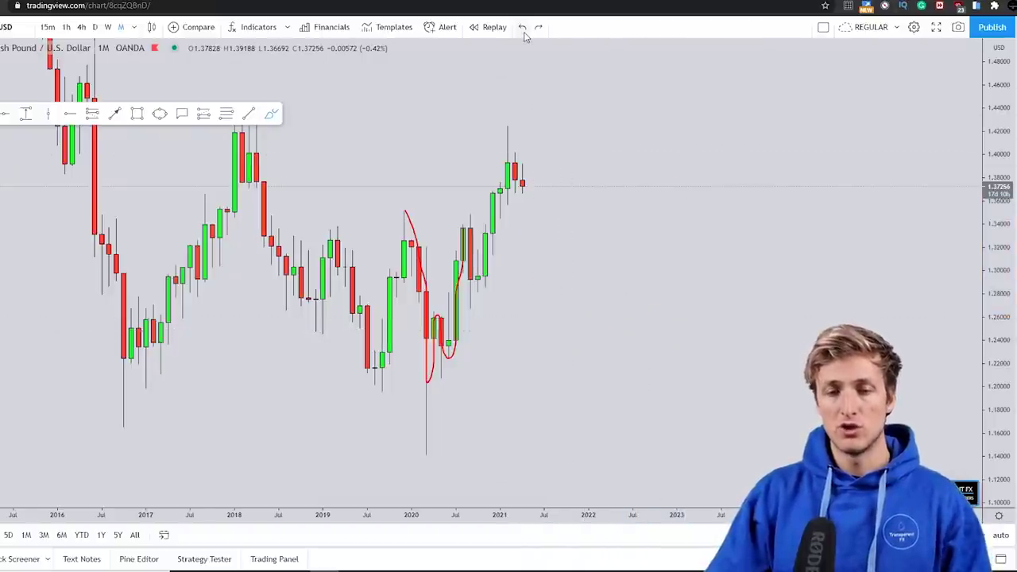
Step: Undo the 2020 stroke, trace a red path from the 2020 candles to the 2021 peak, and delete it
click(522, 27)
mouse_move(477, 288)
mouse_down()
mouse_move(458, 286)
mouse_move(449, 377)
mouse_up()
drag(481, 278, 508, 136)
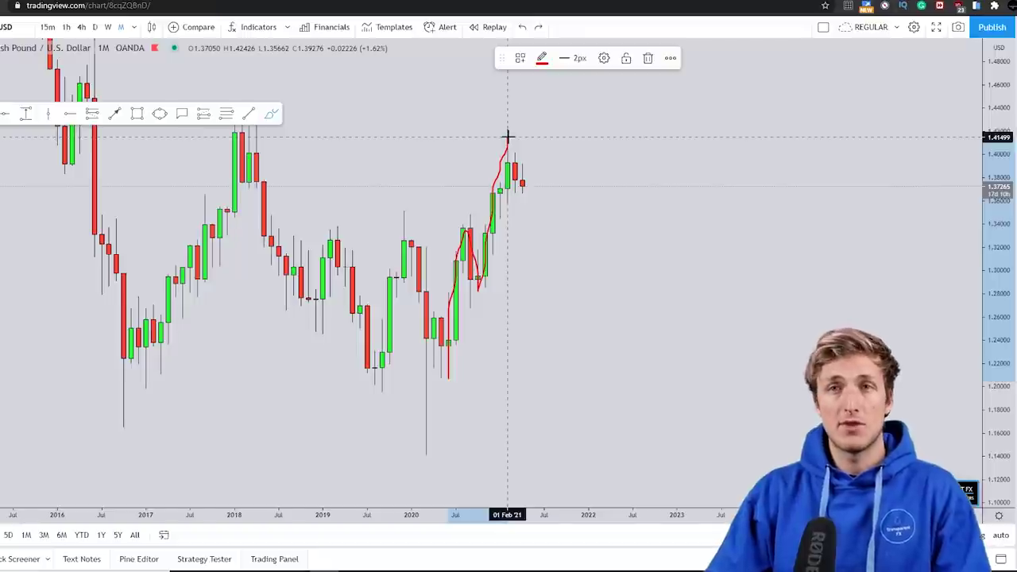
drag(508, 137, 508, 136)
click(648, 58)
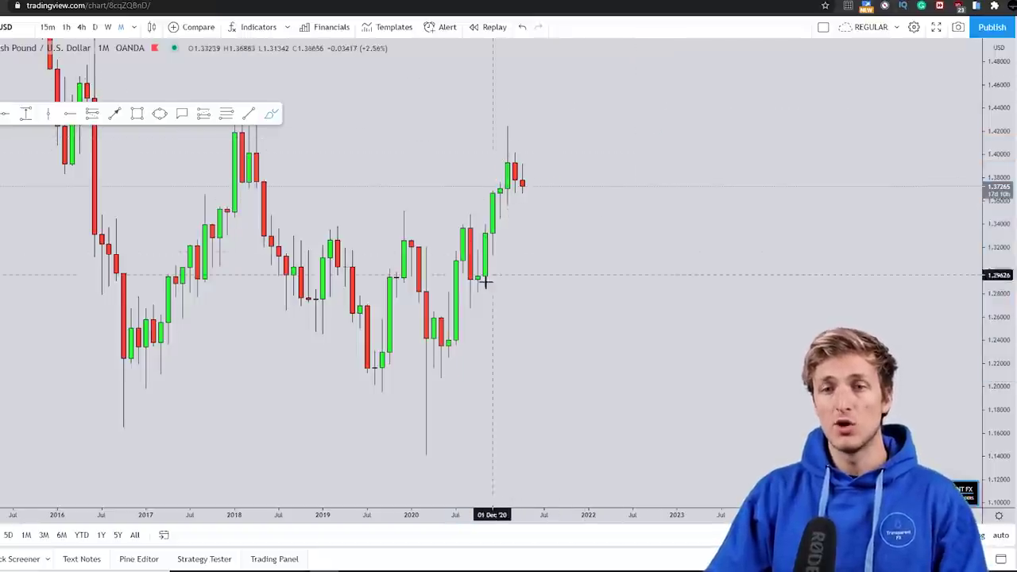
Step: Draw and delete two more red strokes over the 2021 peak
mouse_move(477, 302)
mouse_down()
mouse_move(506, 130)
mouse_move(522, 196)
mouse_up()
click(648, 58)
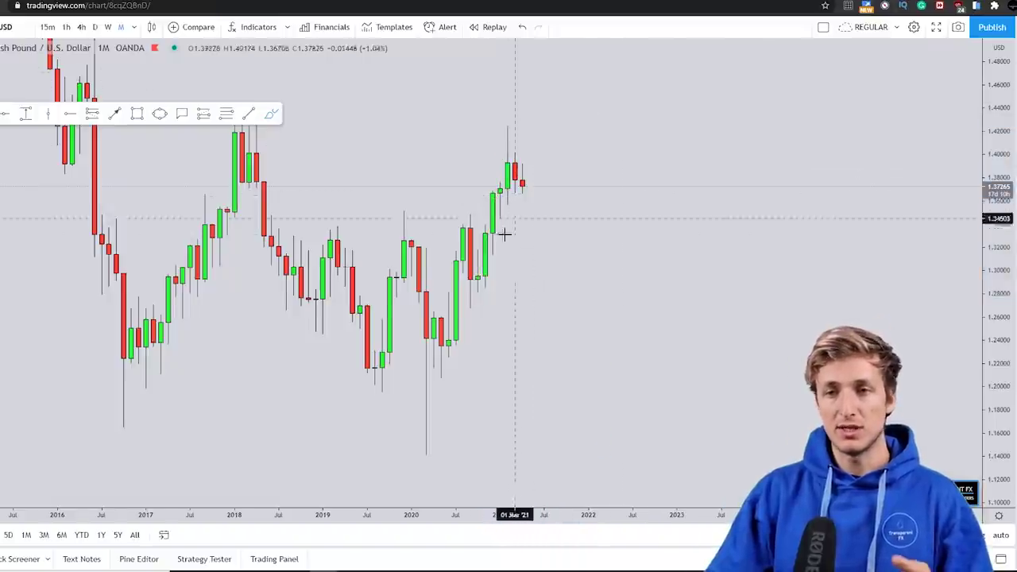
mouse_move(476, 302)
mouse_down()
mouse_move(522, 177)
mouse_move(528, 195)
mouse_up()
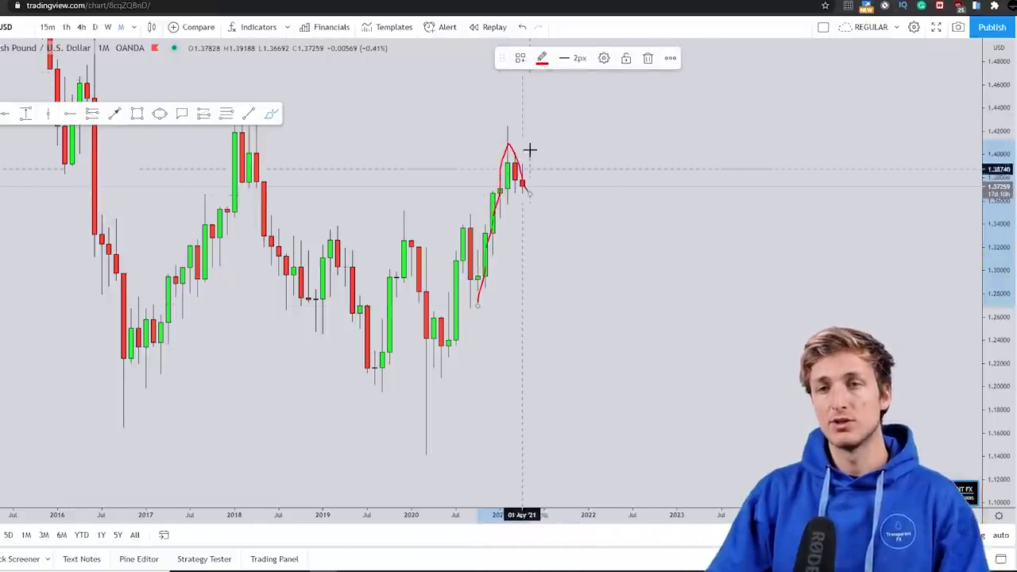
click(647, 60)
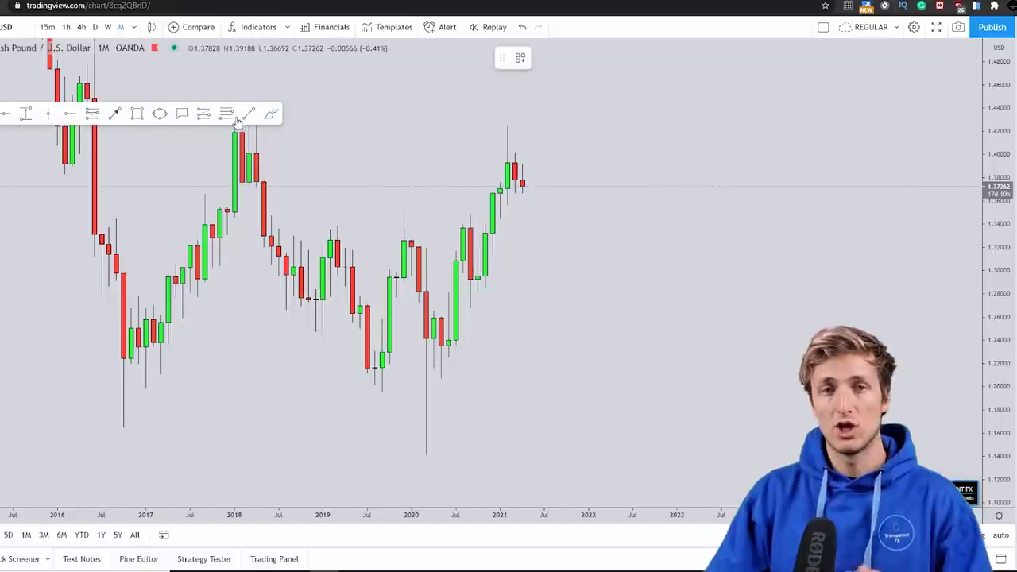
Step: Draw a Fibonacci retracement from the 2020 low to the 2021 high and a blue box between 0.382 and 0.5
click(470, 309)
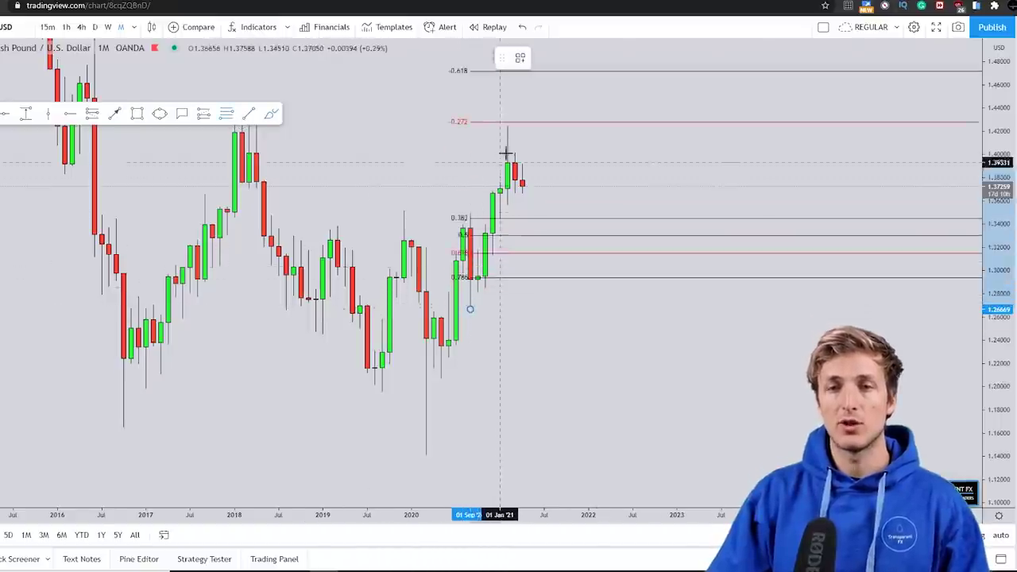
click(509, 126)
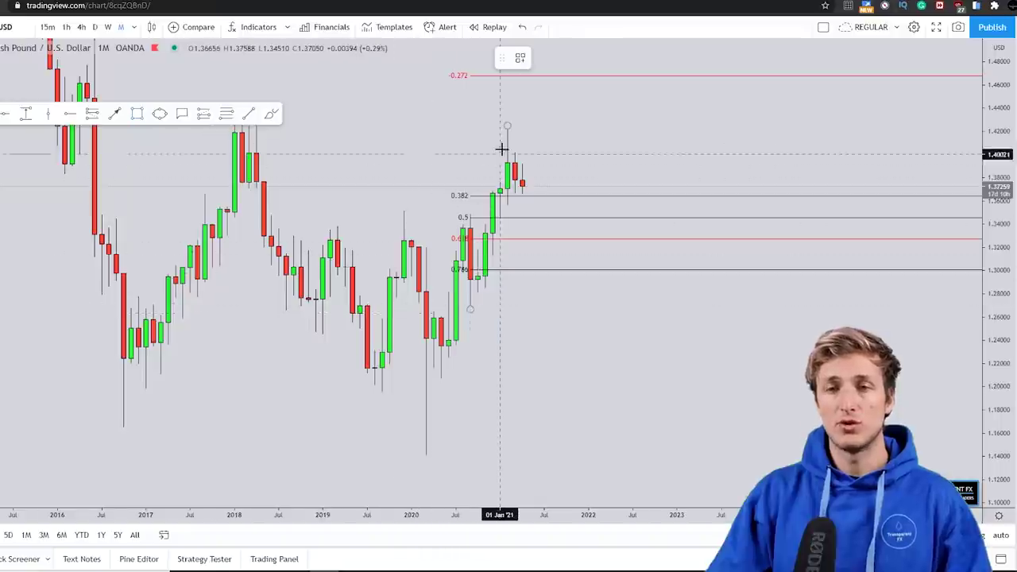
click(513, 196)
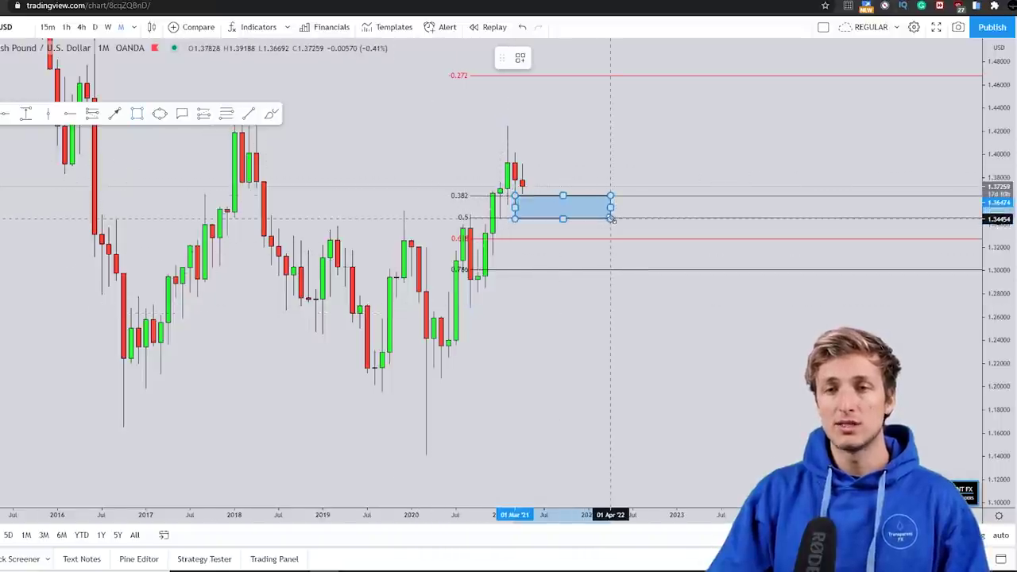
click(610, 217)
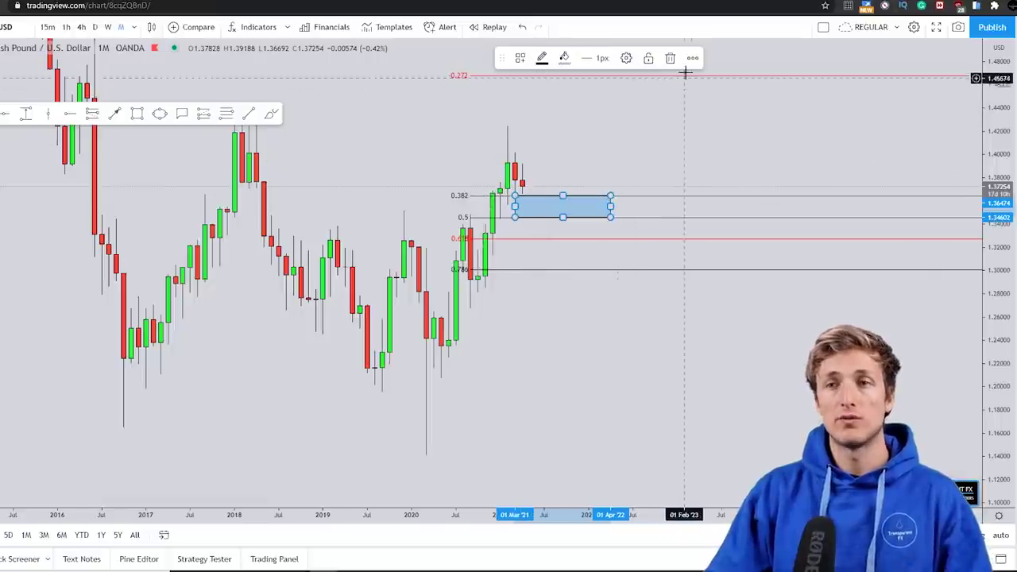
Step: Sketch red brush marks of price moving into the blue box, deleting or undoing each one
click(271, 115)
drag(545, 200, 522, 200)
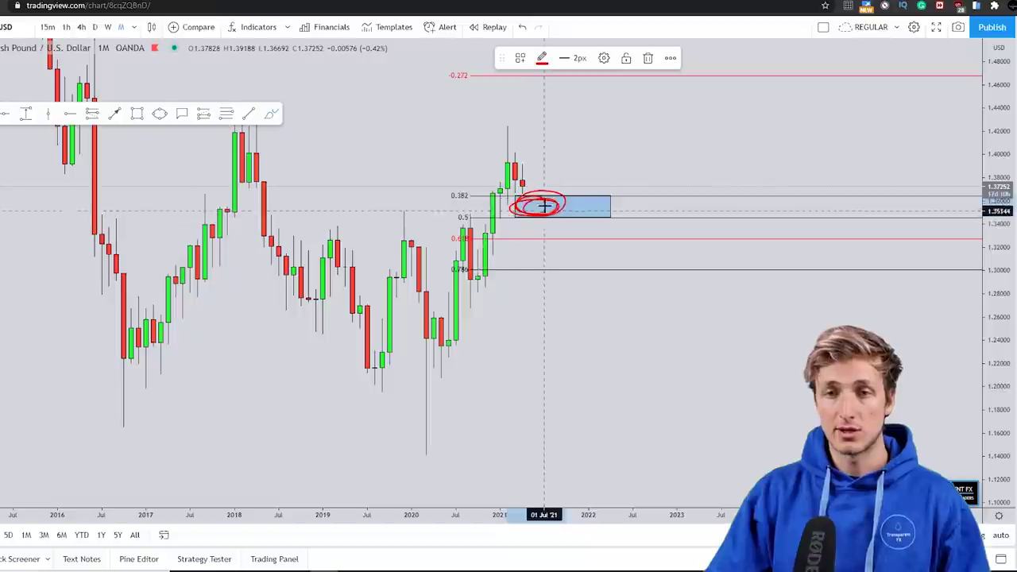
click(647, 58)
mouse_move(522, 182)
mouse_down()
mouse_move(531, 211)
mouse_move(559, 97)
mouse_up()
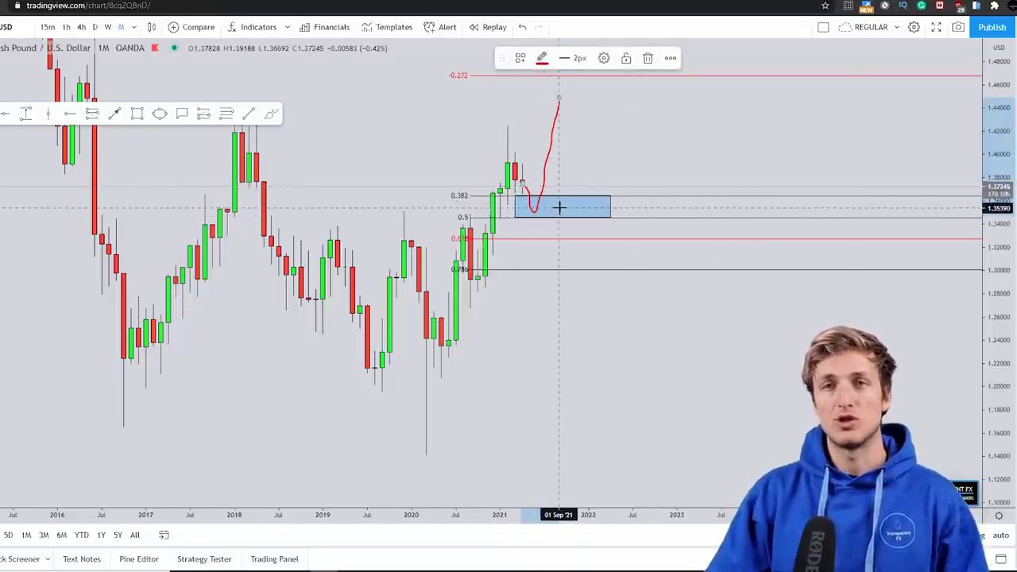
click(647, 58)
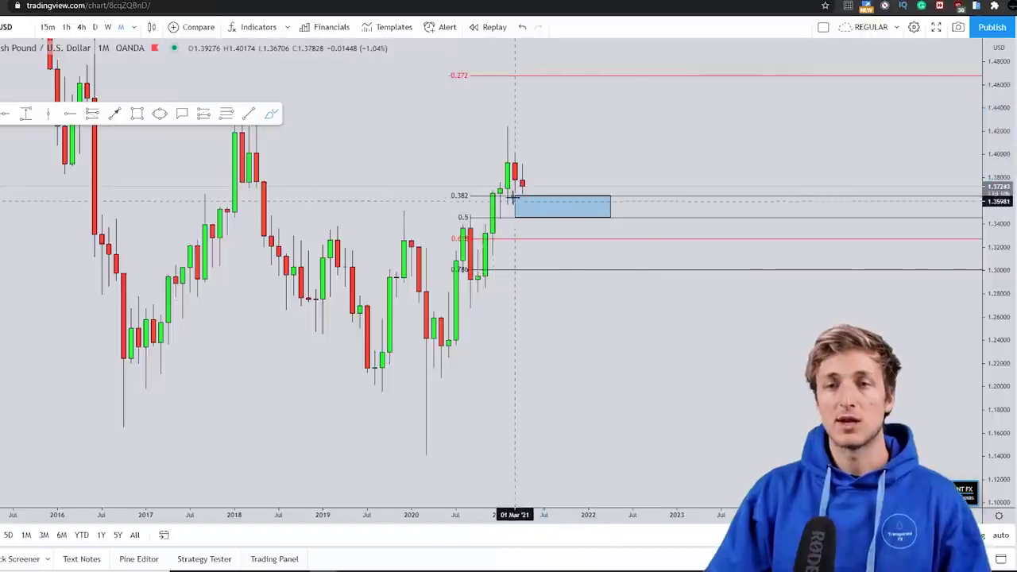
mouse_move(522, 182)
mouse_down()
mouse_move(526, 209)
mouse_move(552, 203)
mouse_move(565, 106)
mouse_up()
click(521, 28)
click(521, 28)
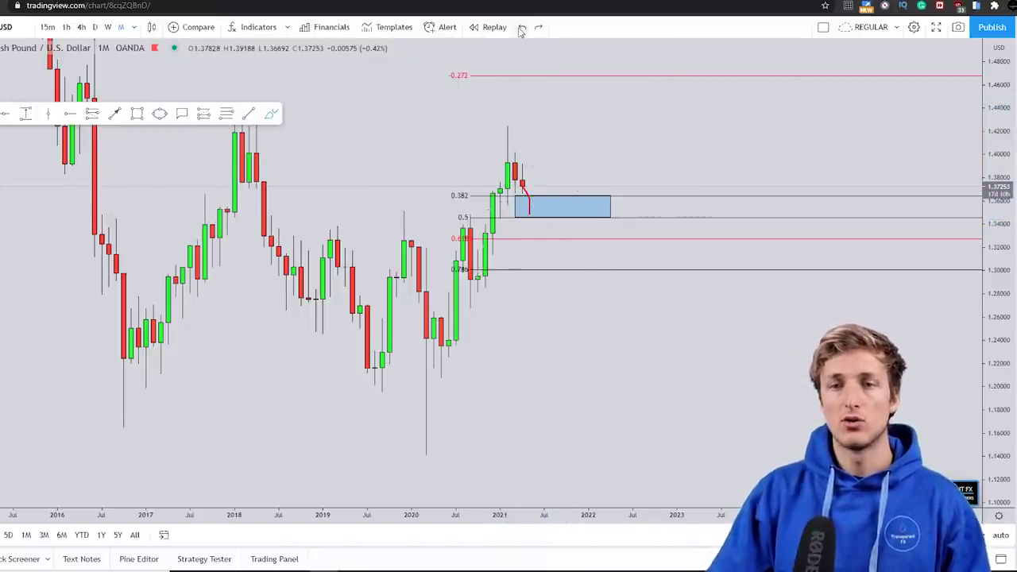
Step: Delete the Fibonacci drawing and switch the chart to weekly candles
click(716, 198)
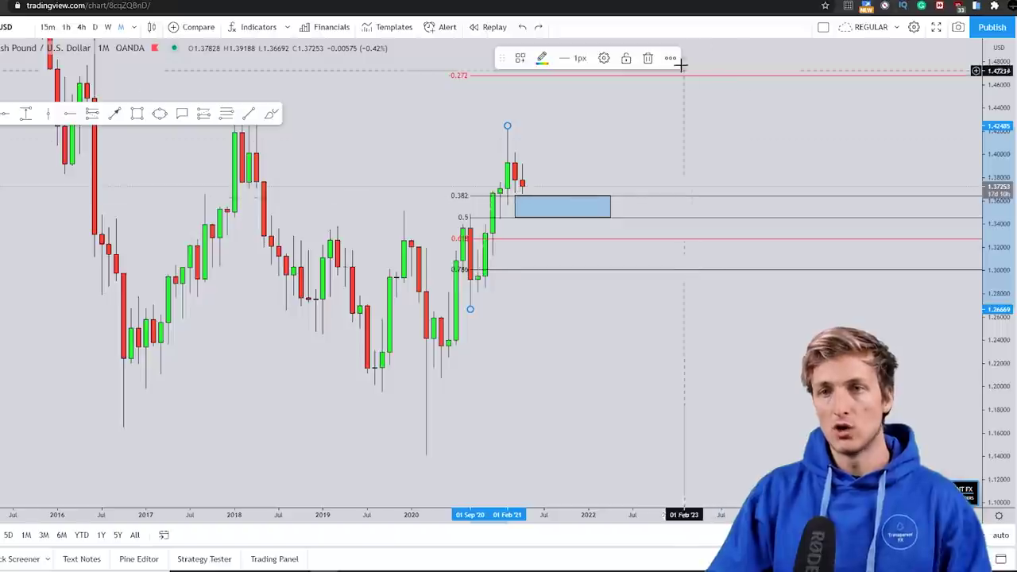
click(612, 67)
click(107, 27)
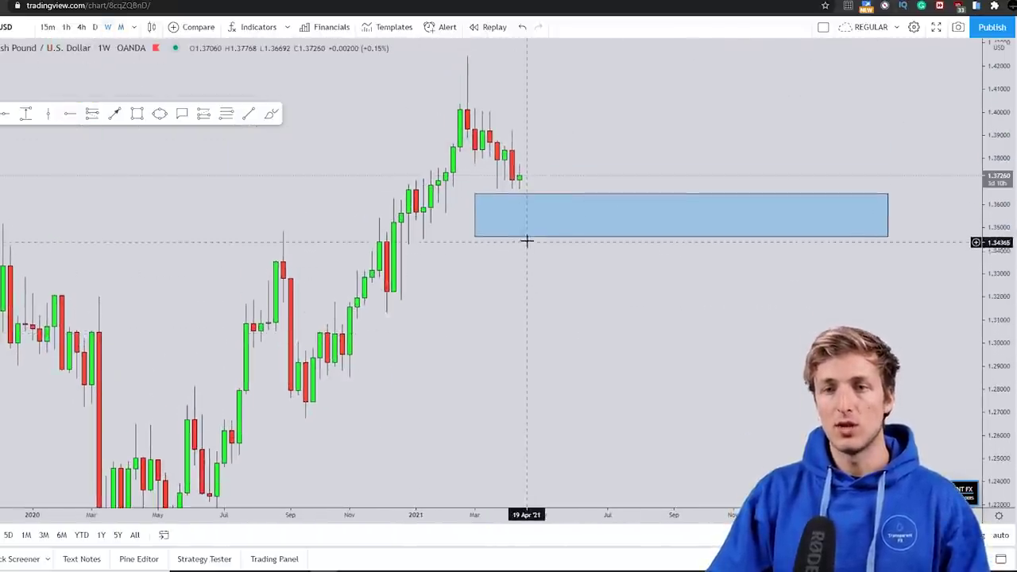
Step: Delete the wide blue zone and draw a narrow blue zone around 1.38
click(530, 239)
click(672, 60)
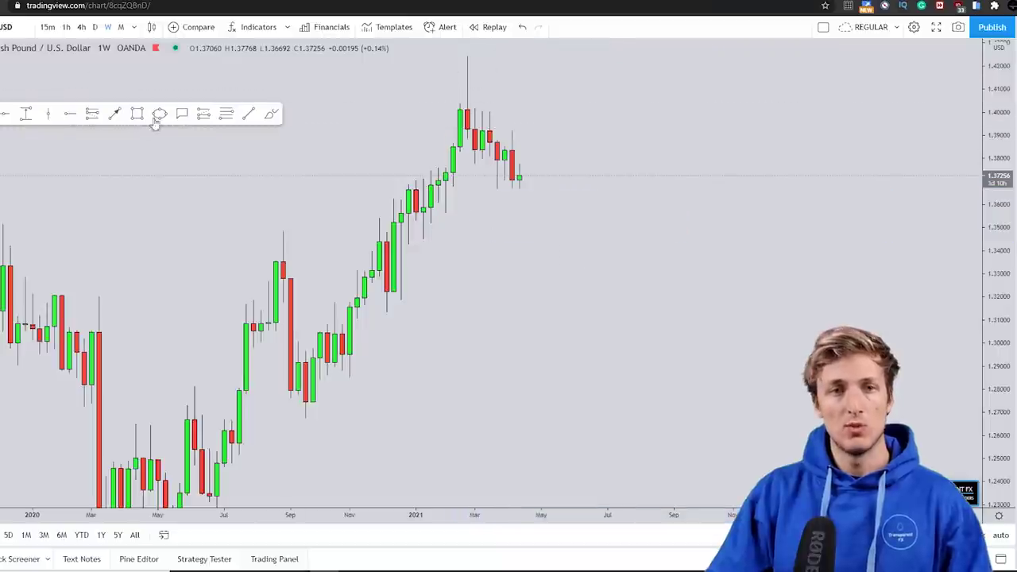
drag(467, 163, 577, 156)
click(619, 200)
Step: Sketch red circles and loops at the latest candles beside the zone, undoing each one
click(271, 114)
mouse_move(486, 160)
mouse_down()
mouse_move(468, 163)
mouse_move(500, 162)
mouse_move(487, 155)
mouse_move(494, 164)
mouse_move(512, 137)
mouse_up()
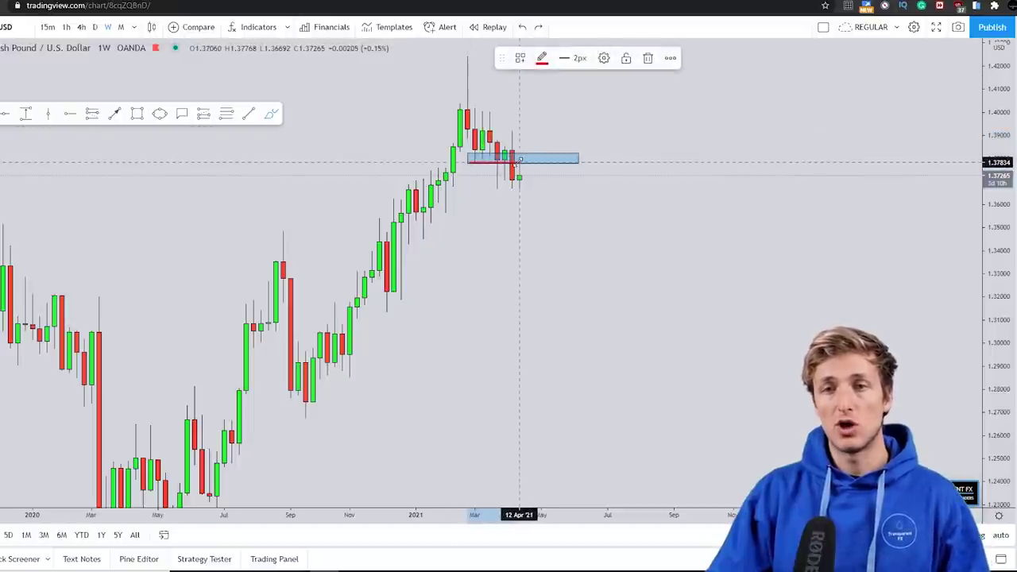
drag(535, 162, 528, 155)
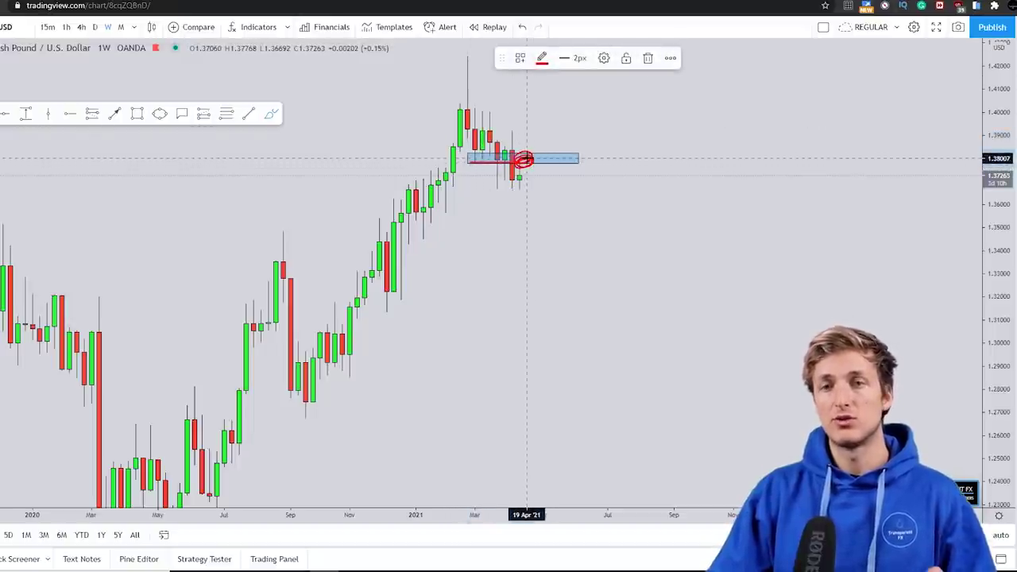
click(522, 27)
mouse_move(525, 170)
mouse_down()
mouse_move(537, 162)
mouse_move(520, 170)
mouse_move(537, 172)
mouse_move(556, 222)
mouse_up()
click(522, 29)
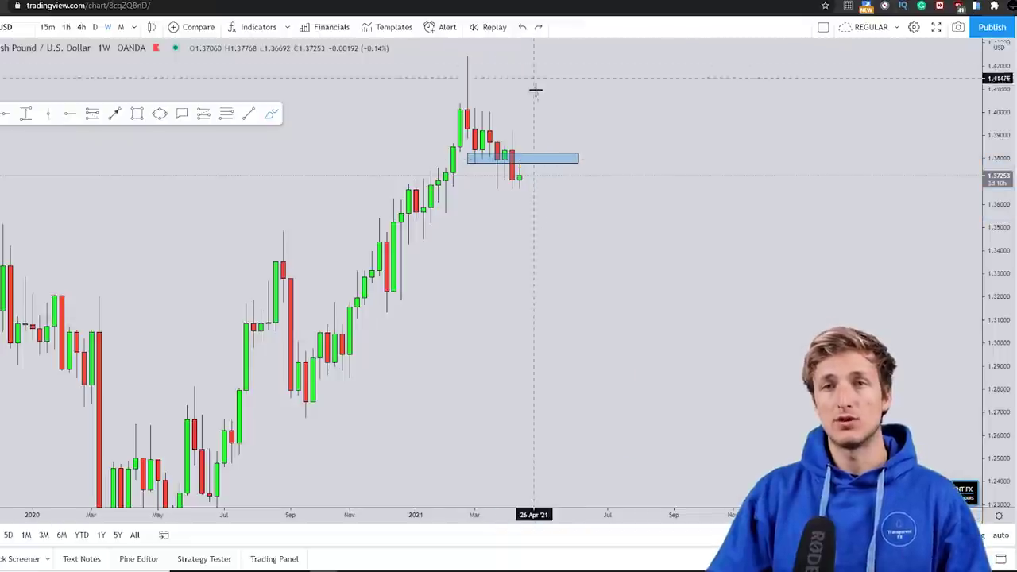
mouse_move(525, 168)
mouse_down()
mouse_move(526, 159)
mouse_move(550, 232)
mouse_up()
click(523, 29)
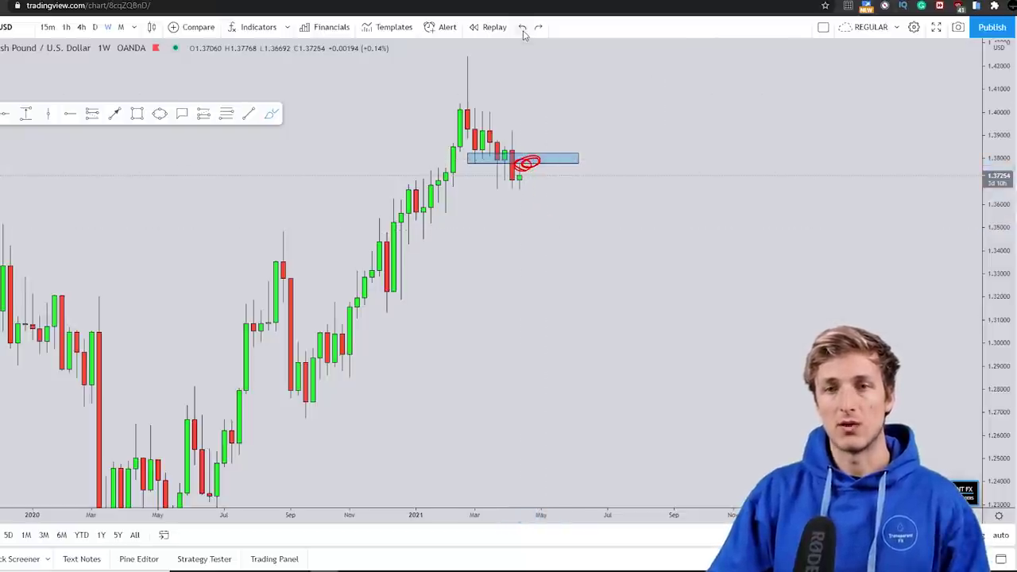
Step: Switch to daily candles, delete the blue zone box, and reposition the chart and price scale
click(95, 27)
drag(979, 408, 886, 243)
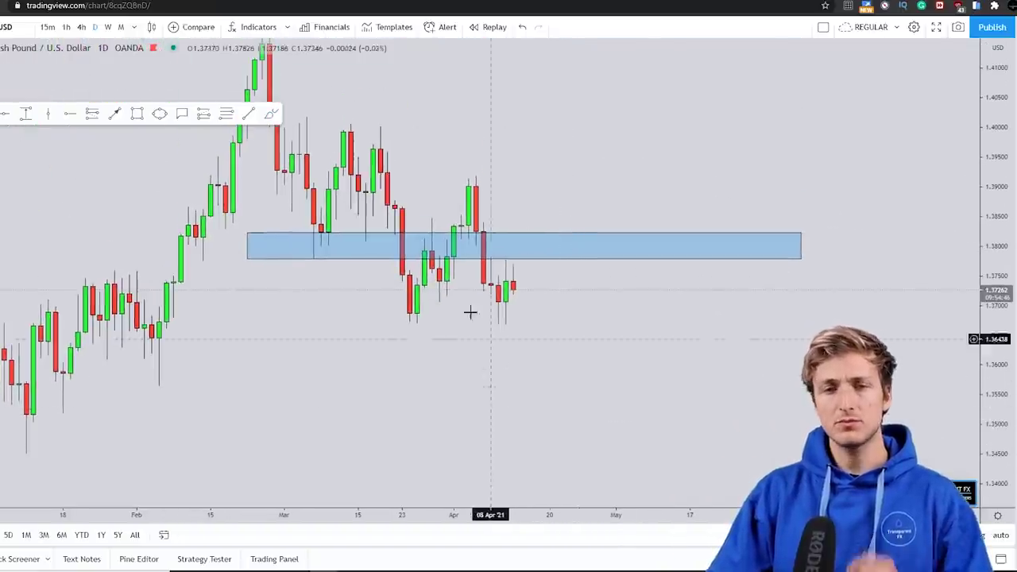
click(519, 237)
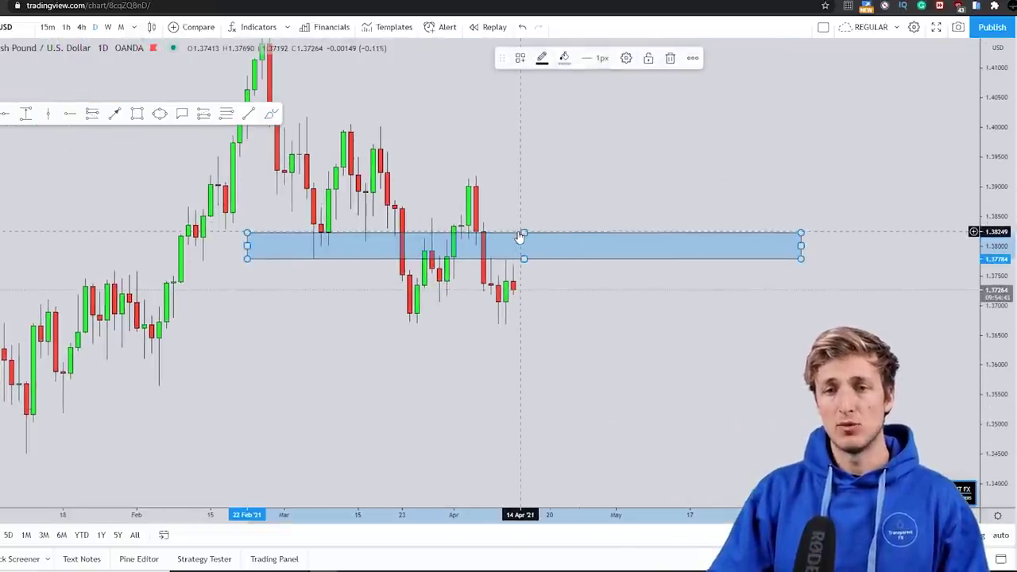
click(669, 58)
drag(616, 195, 690, 250)
drag(979, 246, 979, 256)
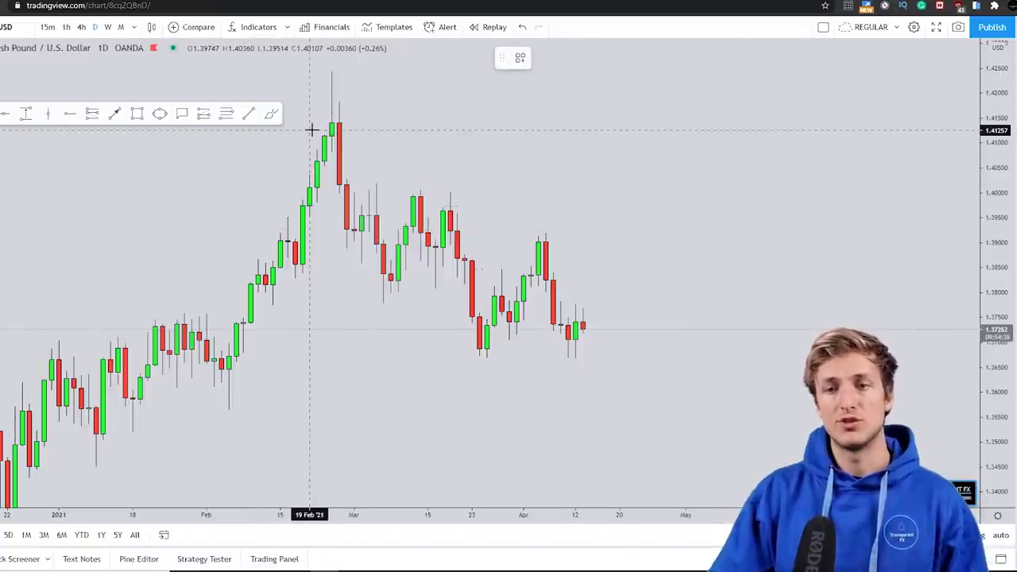
Step: Circle the late-February peak in red and sketch the drop, hump, rise and early-March low
mouse_move(334, 108)
mouse_down()
mouse_move(321, 106)
mouse_move(315, 123)
mouse_move(310, 113)
mouse_up()
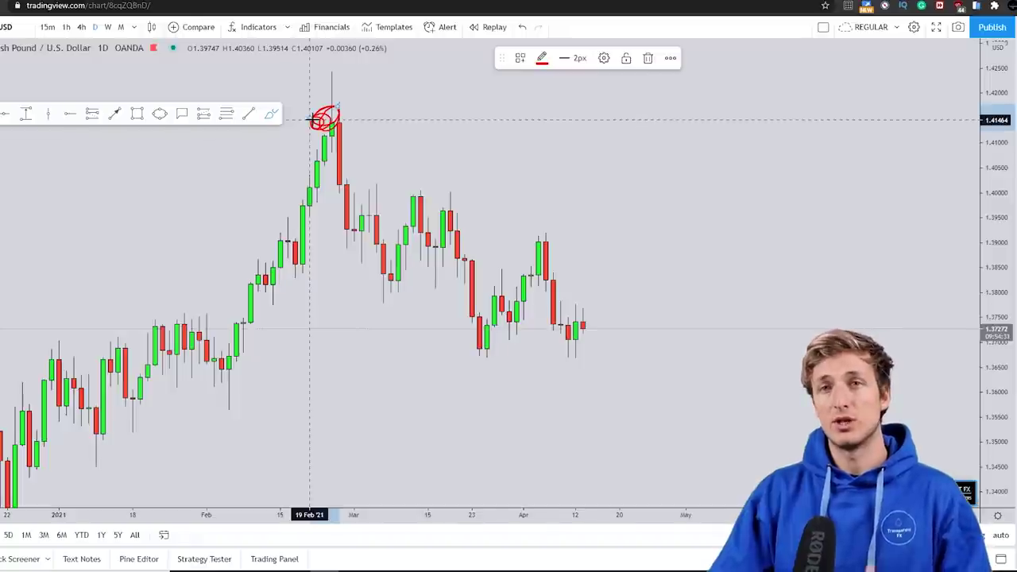
drag(331, 108, 362, 252)
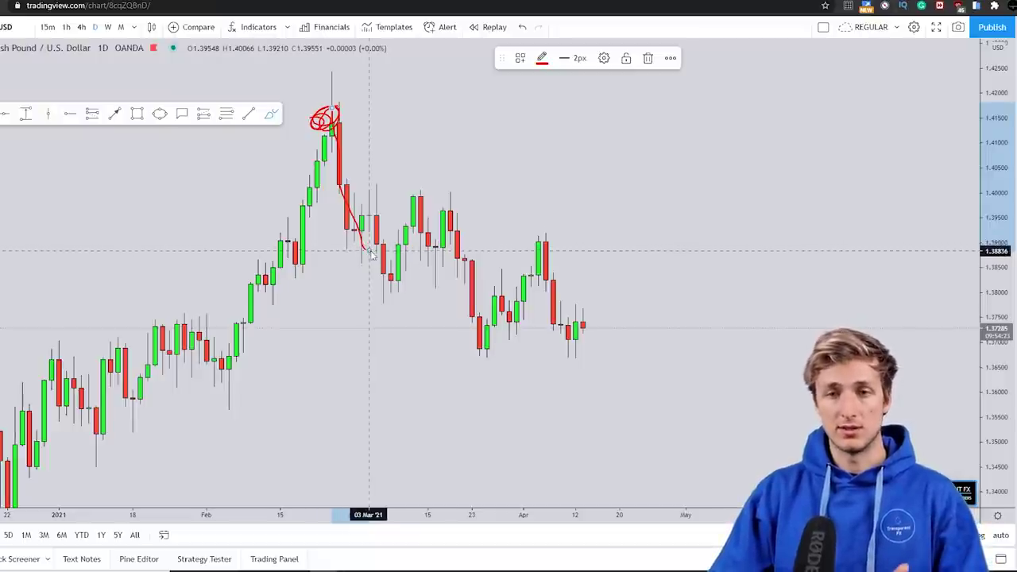
drag(367, 252, 389, 238)
drag(291, 270, 340, 112)
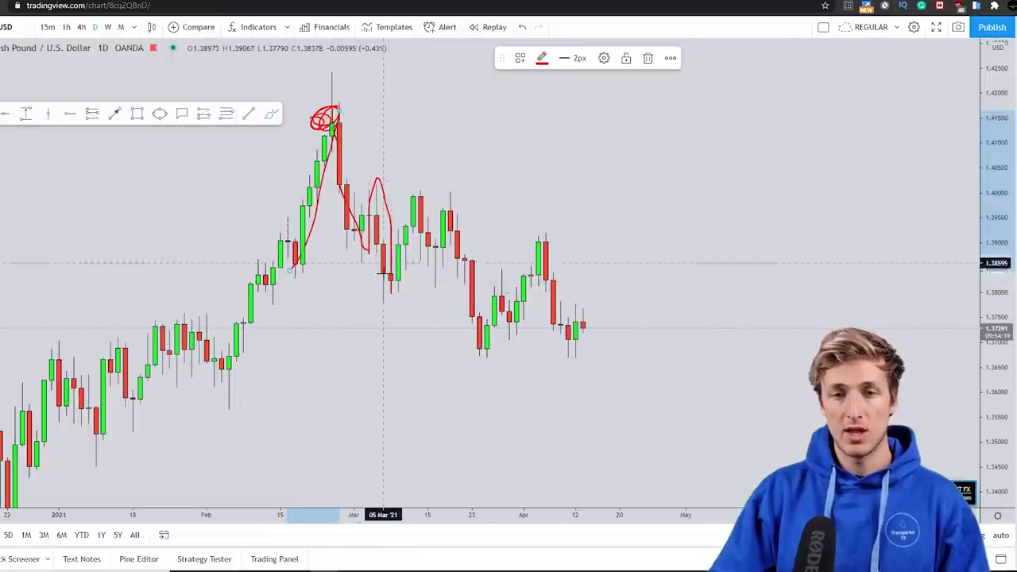
mouse_move(381, 284)
mouse_down()
mouse_move(399, 288)
mouse_move(390, 298)
mouse_move(404, 206)
mouse_move(413, 205)
mouse_up()
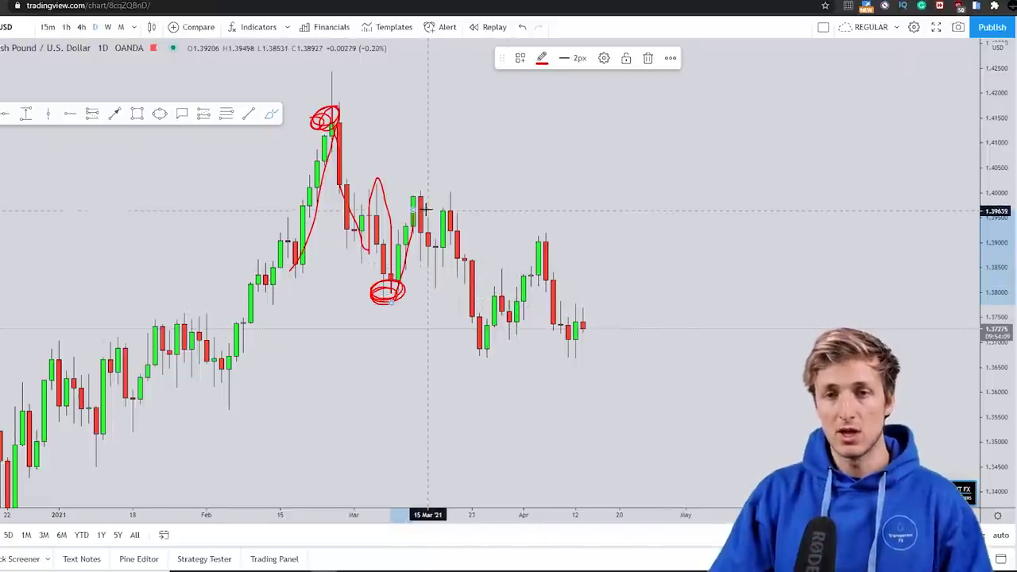
Step: Sketch the next red swing down and a flat base rising from the low
drag(416, 199, 450, 278)
mouse_move(479, 328)
mouse_down()
mouse_move(473, 338)
mouse_move(500, 268)
mouse_up()
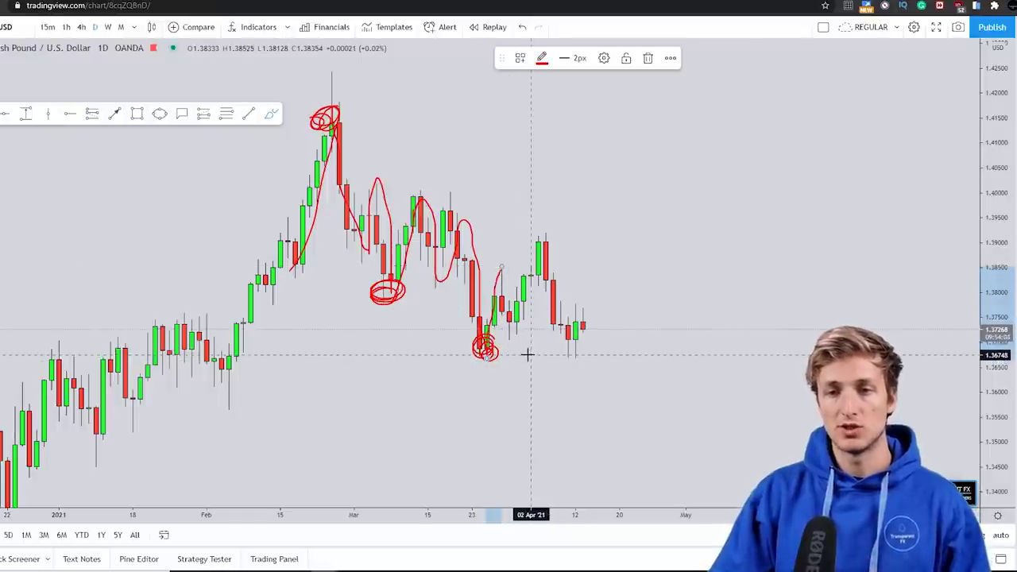
drag(496, 267, 503, 274)
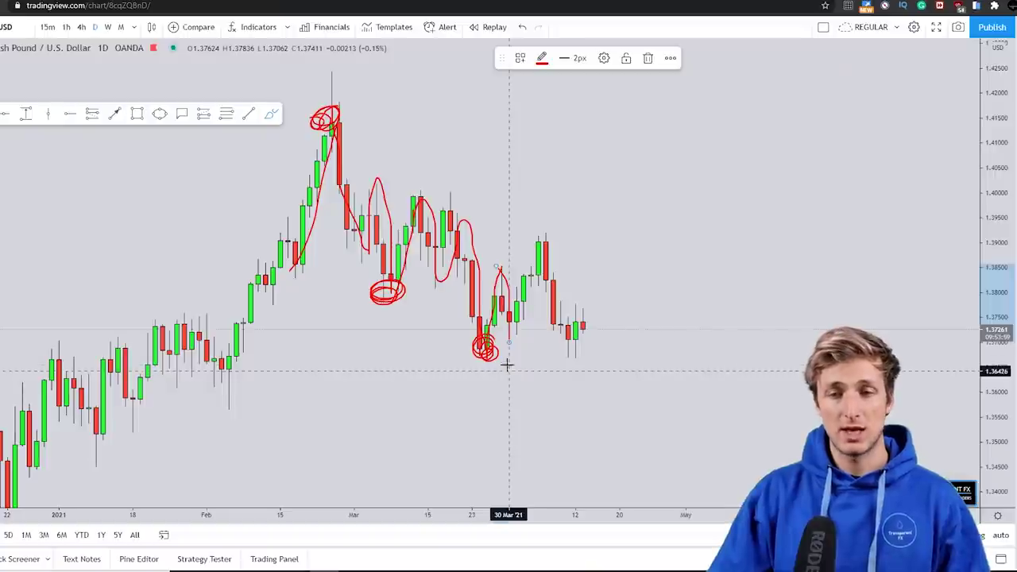
mouse_move(494, 341)
mouse_down()
mouse_move(513, 343)
mouse_move(531, 253)
mouse_up()
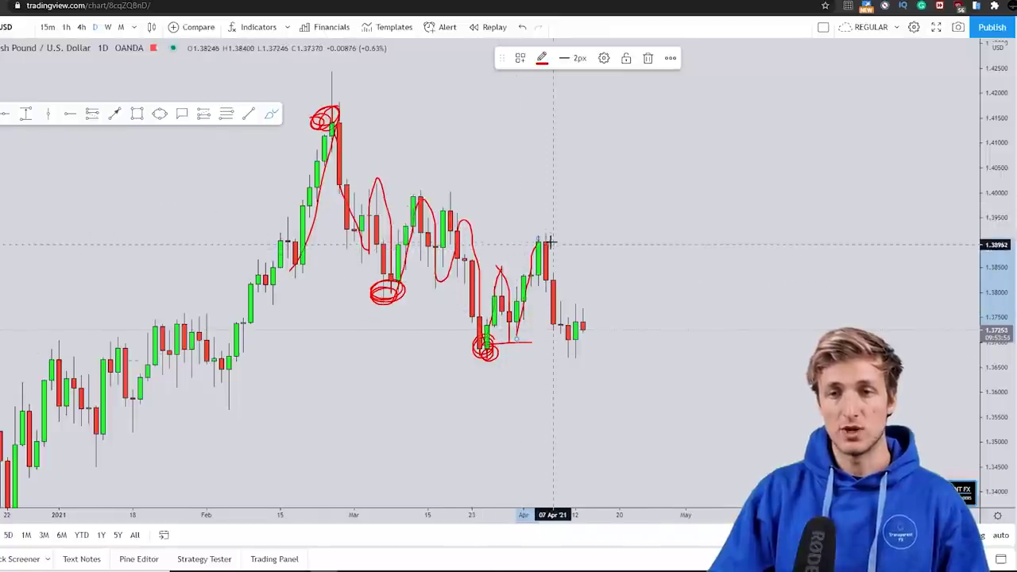
Step: Circle the early-April top, draw a large red ellipse around the range, then undo the ellipse
drag(553, 245, 548, 237)
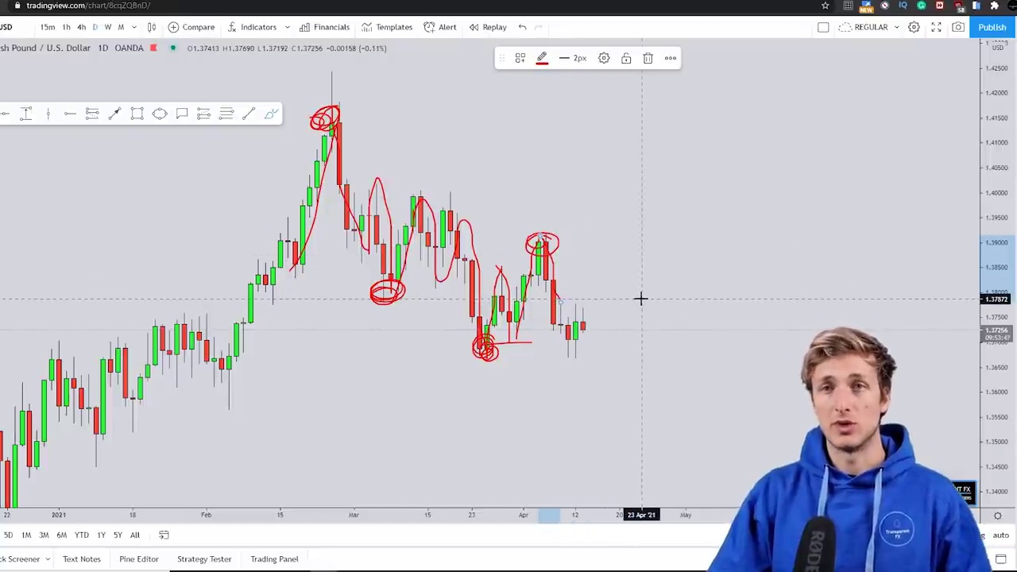
mouse_move(474, 390)
mouse_down()
mouse_move(616, 218)
mouse_move(420, 349)
mouse_up()
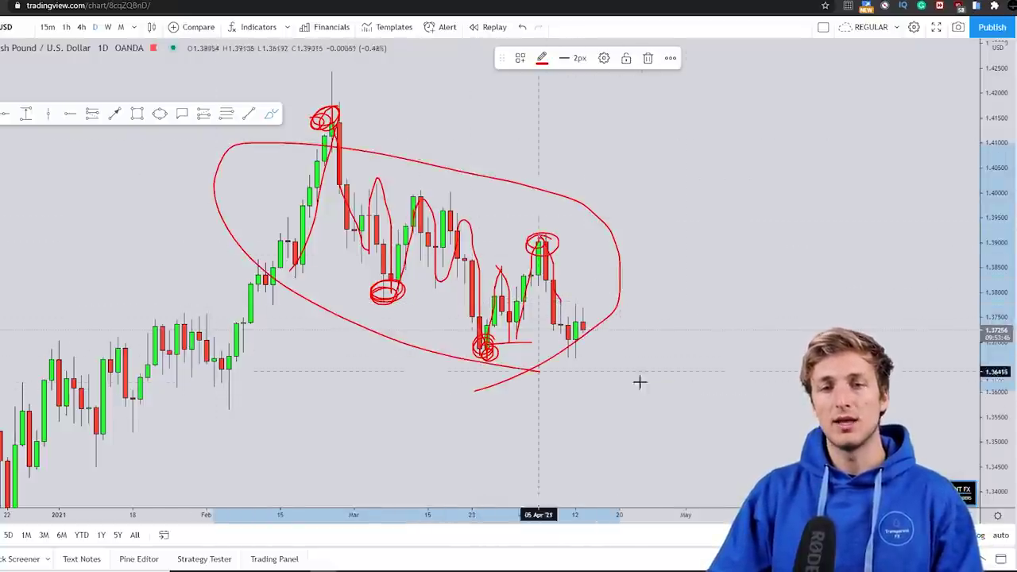
drag(538, 371, 707, 382)
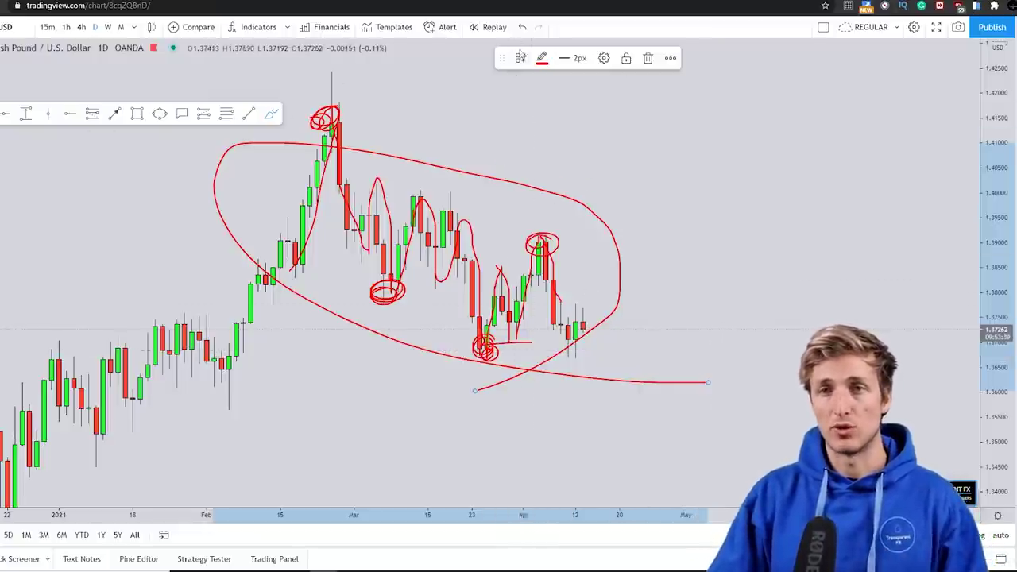
click(522, 27)
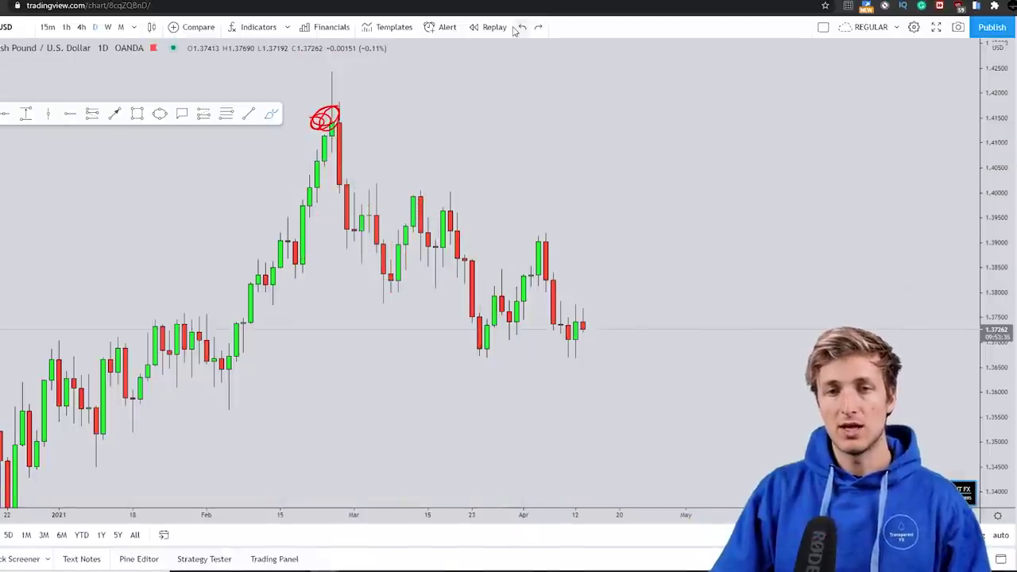
Step: Draw a blue zone rectangle around 1.38 stretching from mid-February to the recent candles
click(119, 113)
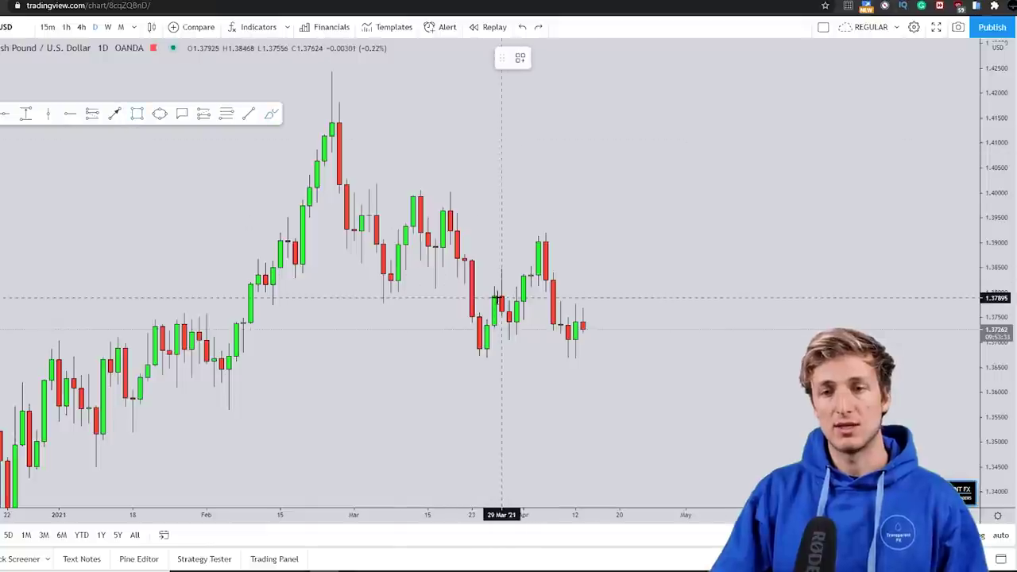
drag(487, 300, 686, 279)
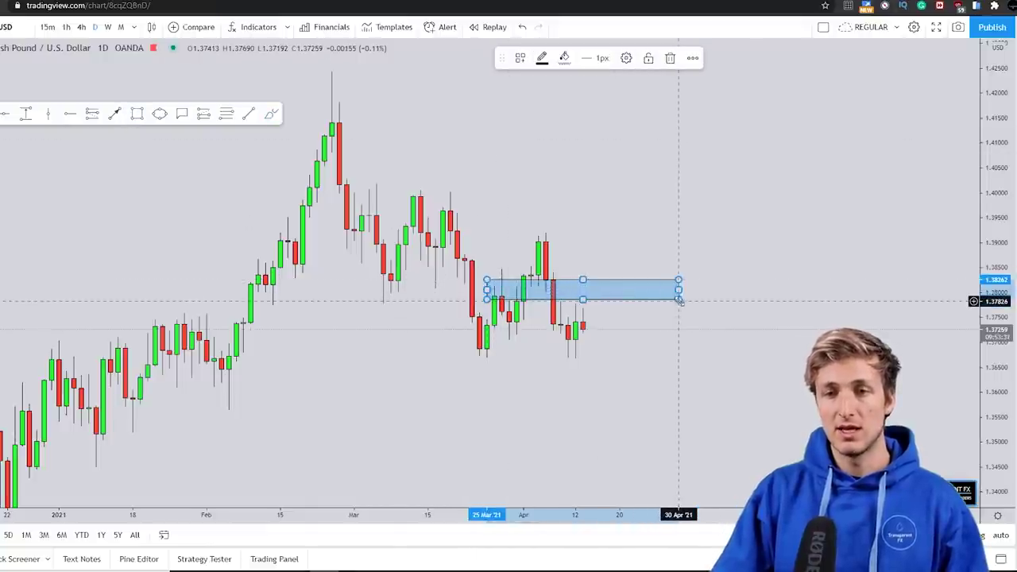
drag(487, 280, 265, 281)
click(343, 356)
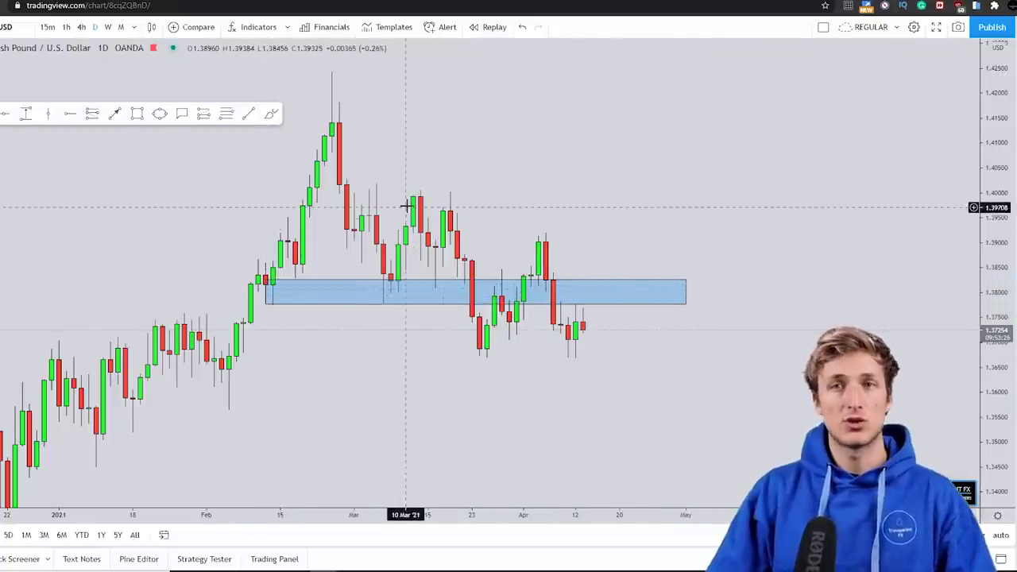
Step: Circle each candle touch of the blue zone in red and sketch the rises and a drop
click(271, 113)
mouse_move(275, 286)
mouse_down()
mouse_move(265, 294)
mouse_move(318, 195)
mouse_up()
mouse_move(370, 286)
mouse_down()
mouse_move(386, 295)
mouse_move(398, 279)
mouse_up()
drag(399, 278, 413, 198)
mouse_move(439, 281)
mouse_down()
mouse_move(421, 283)
mouse_move(437, 280)
mouse_move(441, 235)
mouse_up()
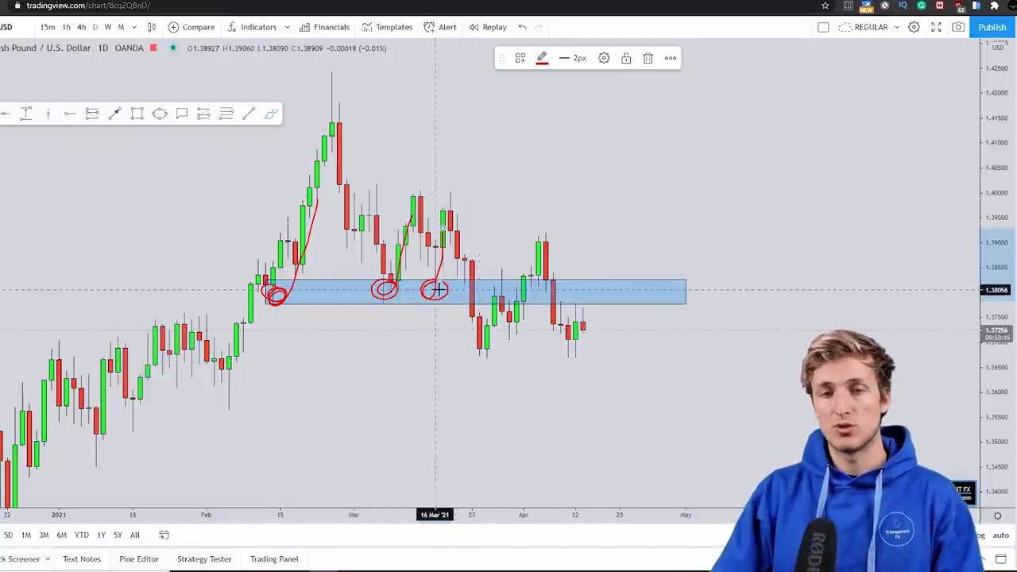
drag(503, 285, 504, 287)
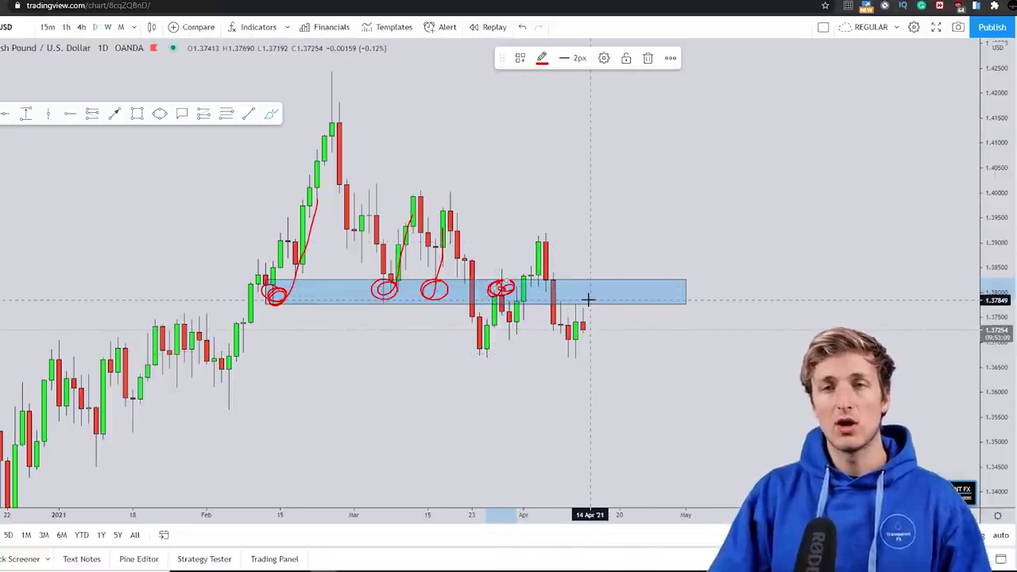
mouse_move(580, 309)
mouse_down()
mouse_move(569, 280)
mouse_move(596, 286)
mouse_move(583, 297)
mouse_move(600, 288)
mouse_move(584, 282)
mouse_up()
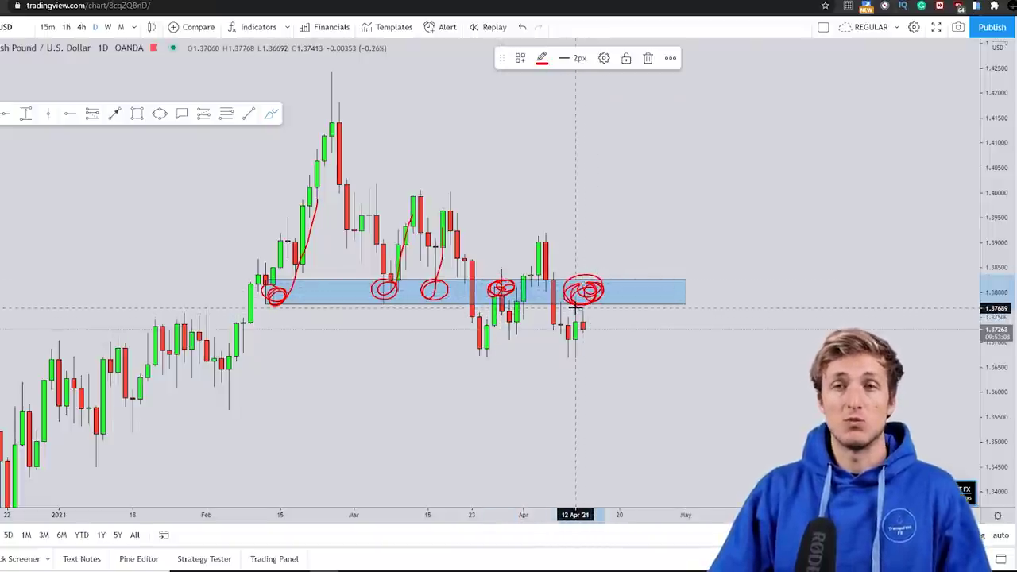
drag(602, 303, 624, 405)
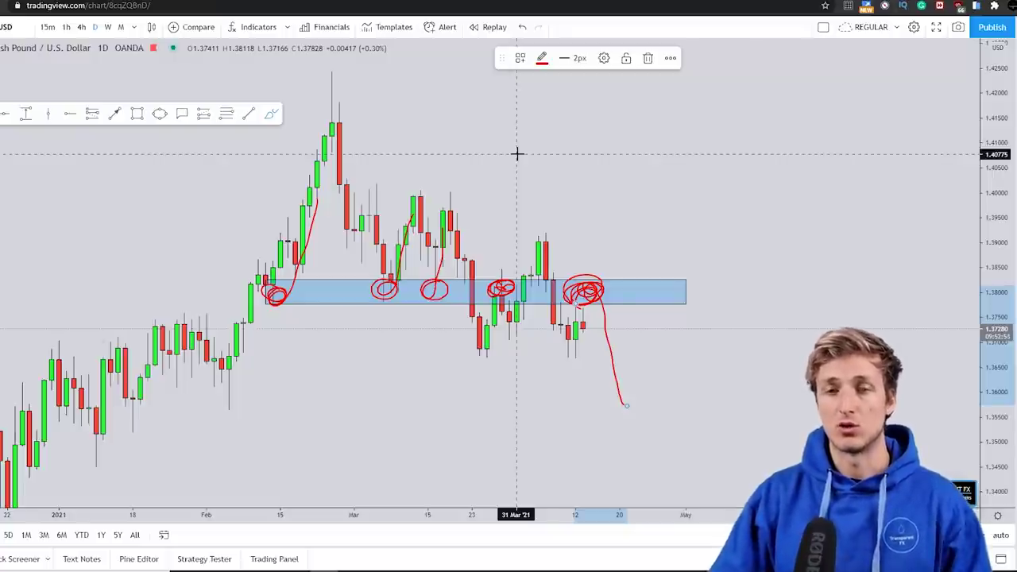
Step: Undo the red drawings, sketch a path from the April high, and undo it with Ctrl+Z
click(521, 27)
click(522, 27)
click(522, 27)
click(522, 27)
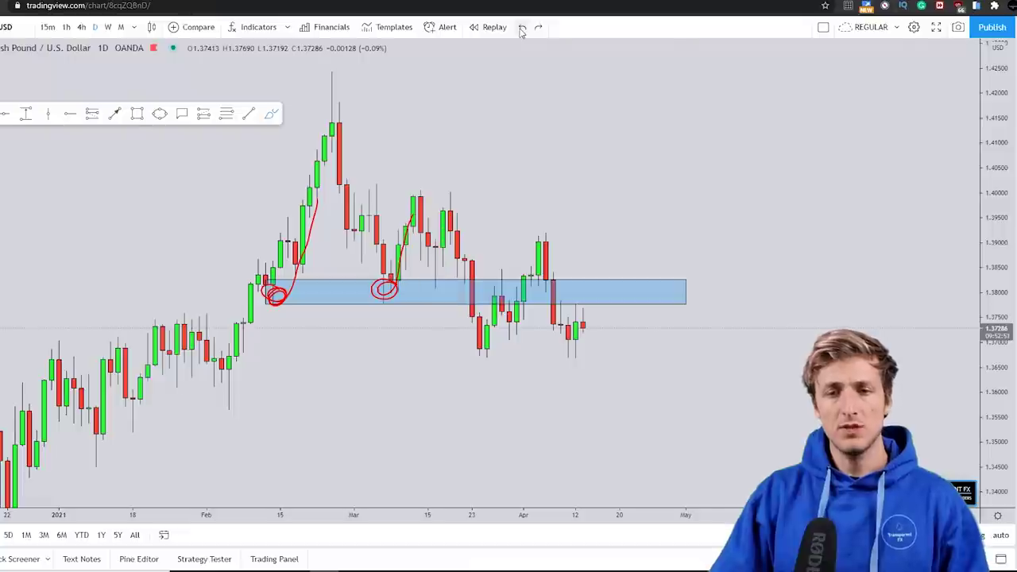
mouse_move(546, 227)
mouse_down()
mouse_move(557, 302)
mouse_move(574, 311)
mouse_move(580, 301)
mouse_up()
key(ctrl+z)
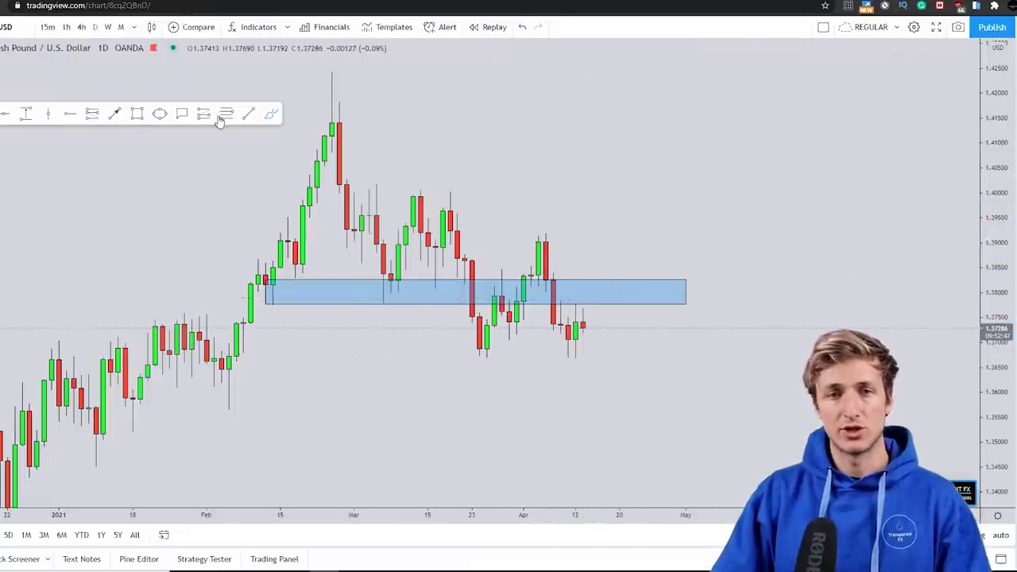
click(545, 233)
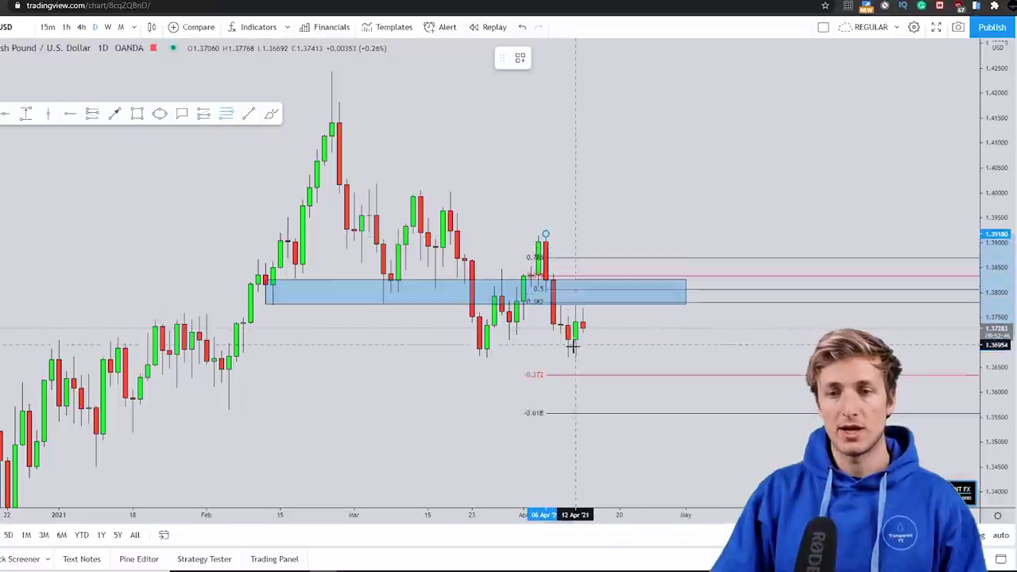
click(590, 357)
click(650, 358)
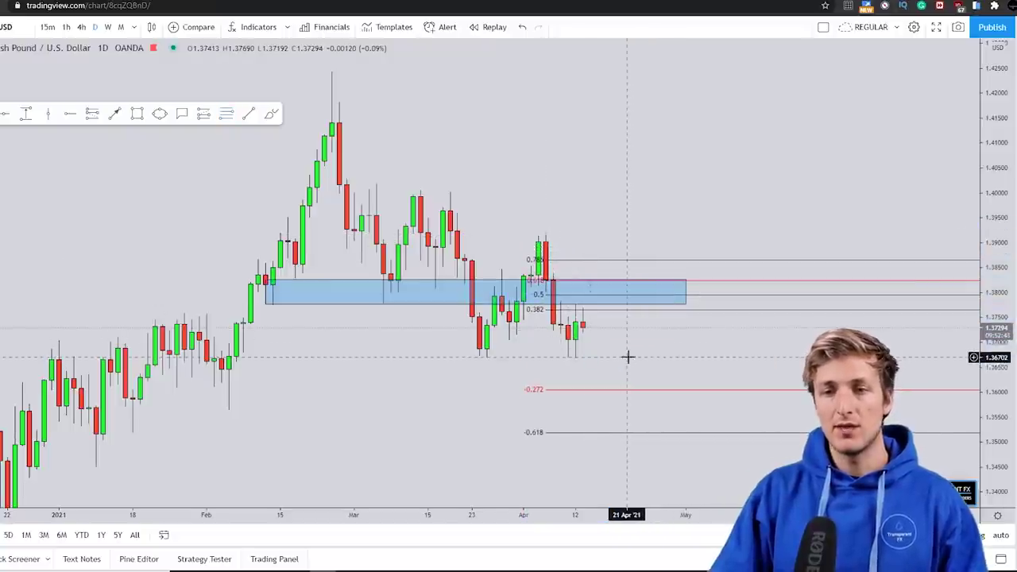
click(271, 114)
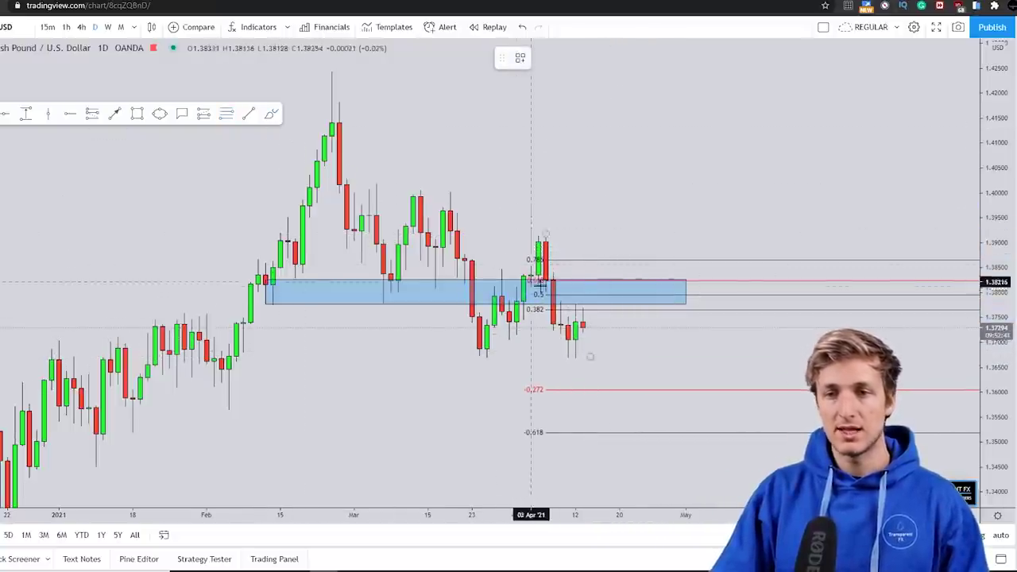
drag(588, 304, 561, 308)
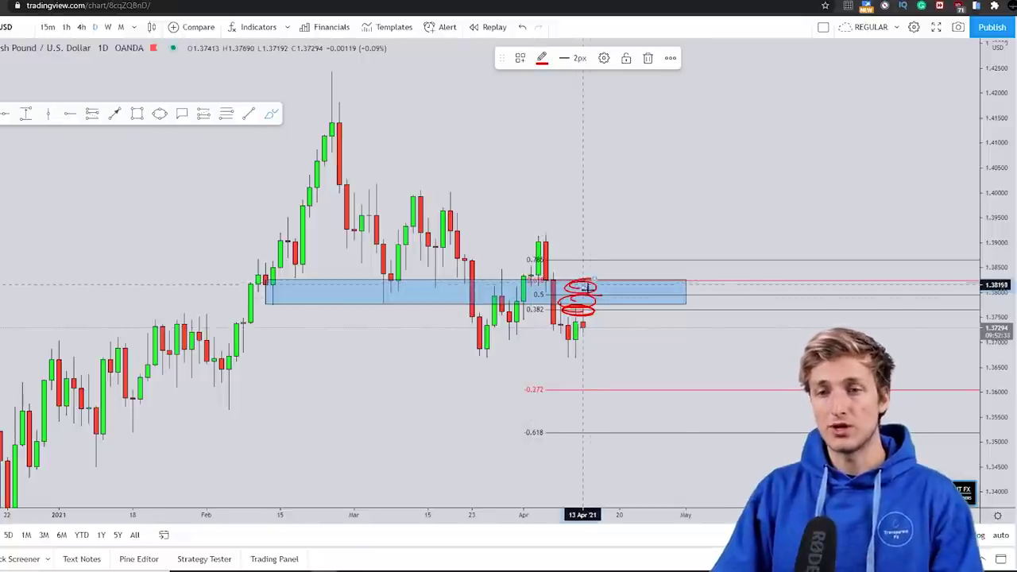
mouse_move(607, 286)
mouse_down()
mouse_move(588, 292)
mouse_move(583, 329)
mouse_up()
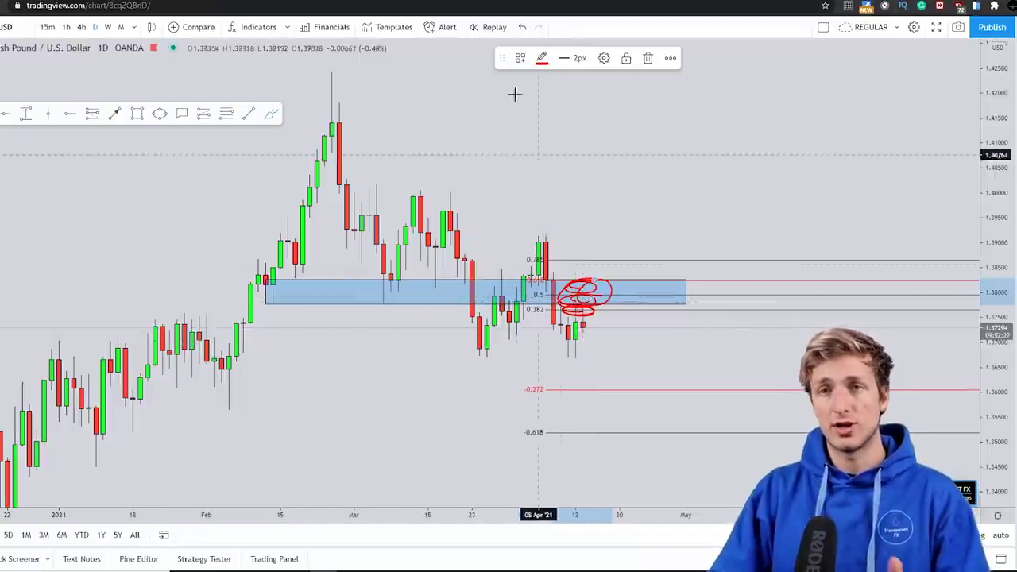
click(524, 27)
click(524, 27)
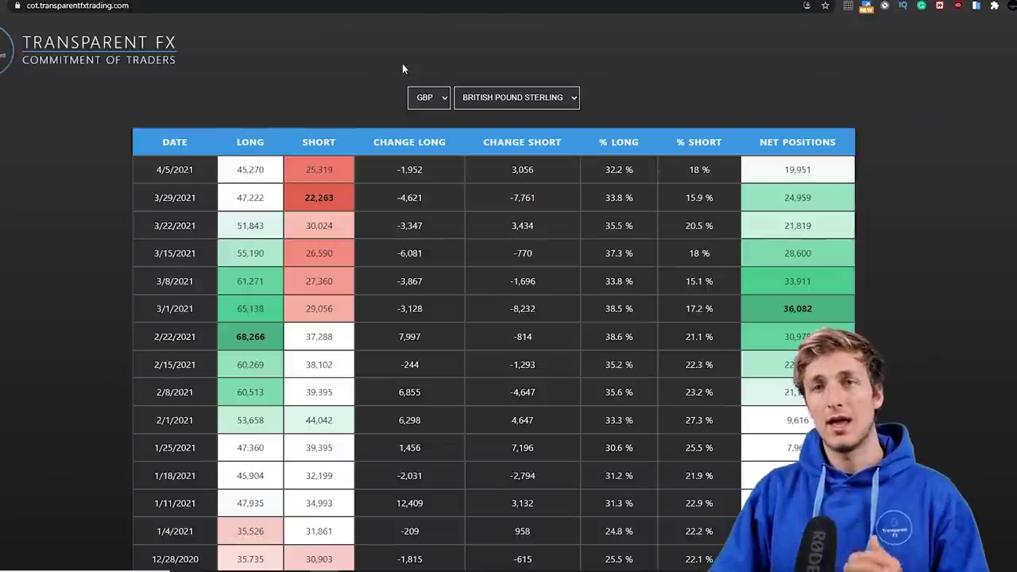
Step: Dismiss the browser context menu and keep GBP selected in the COT currency list
right_click(324, 81)
click(290, 87)
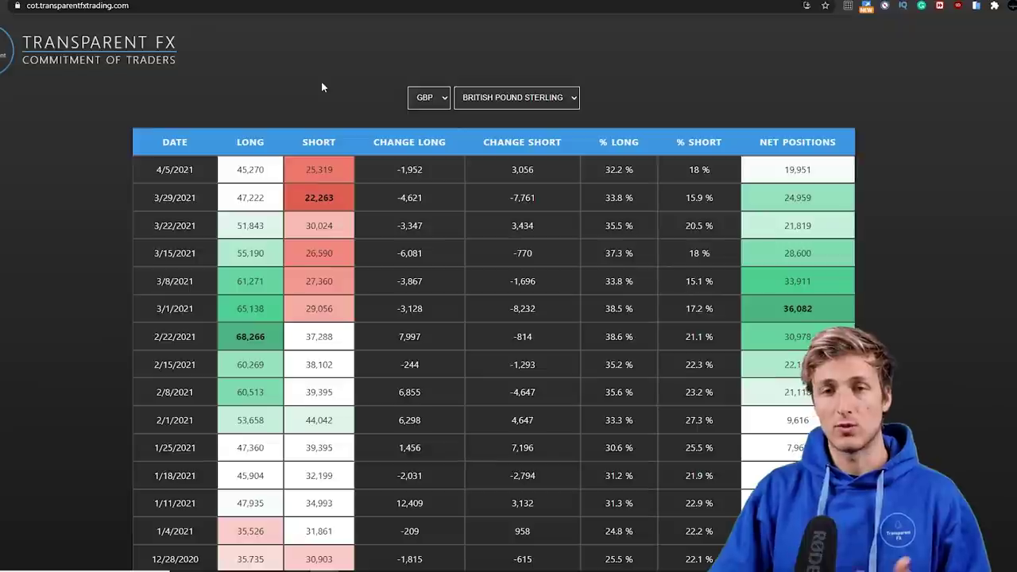
click(428, 99)
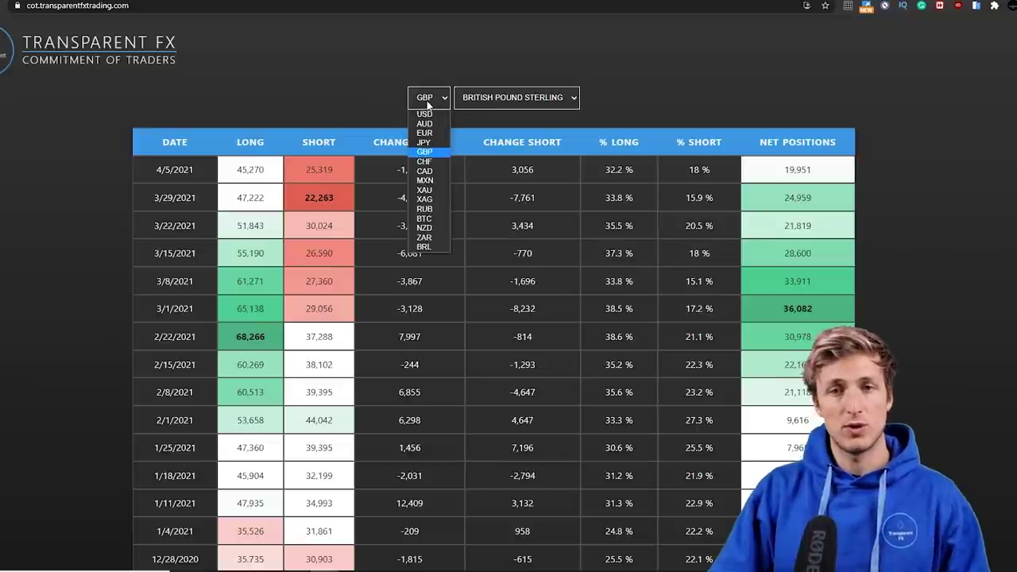
click(427, 150)
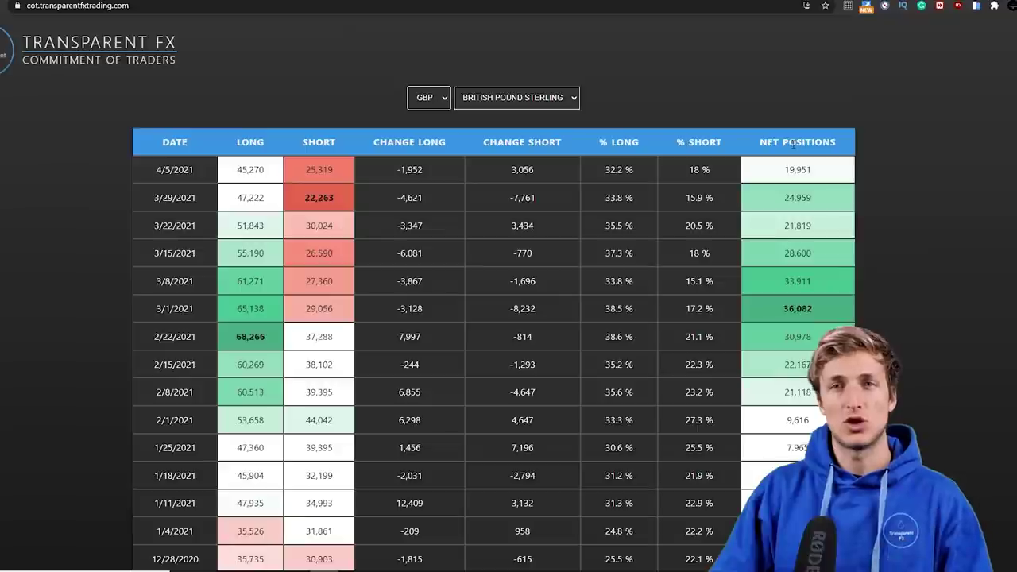
Step: Highlight net positions 36,082 and 19,951, longs 65,138 and 45,270, and shorts 37,288
drag(784, 308, 831, 300)
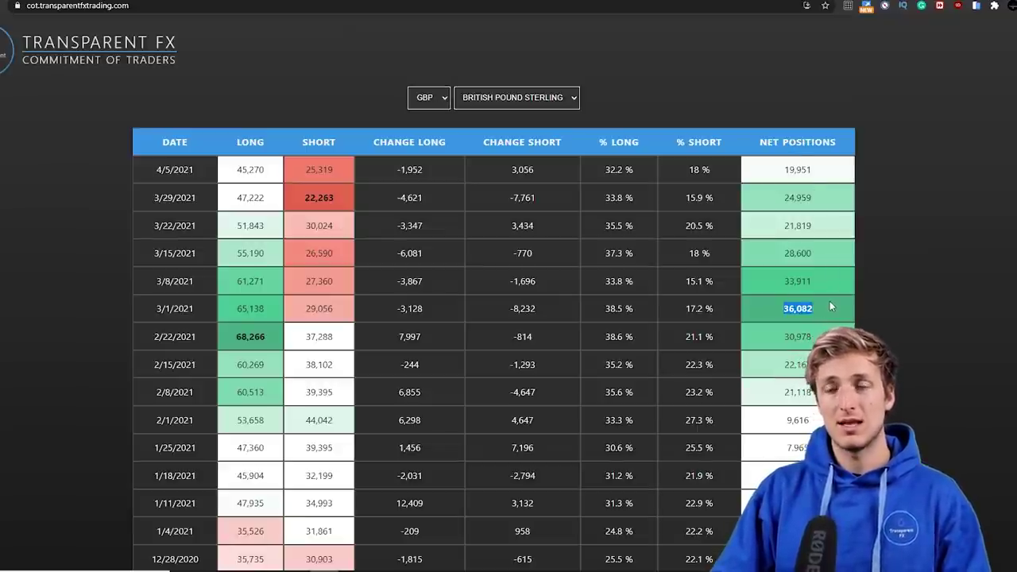
drag(785, 169, 816, 172)
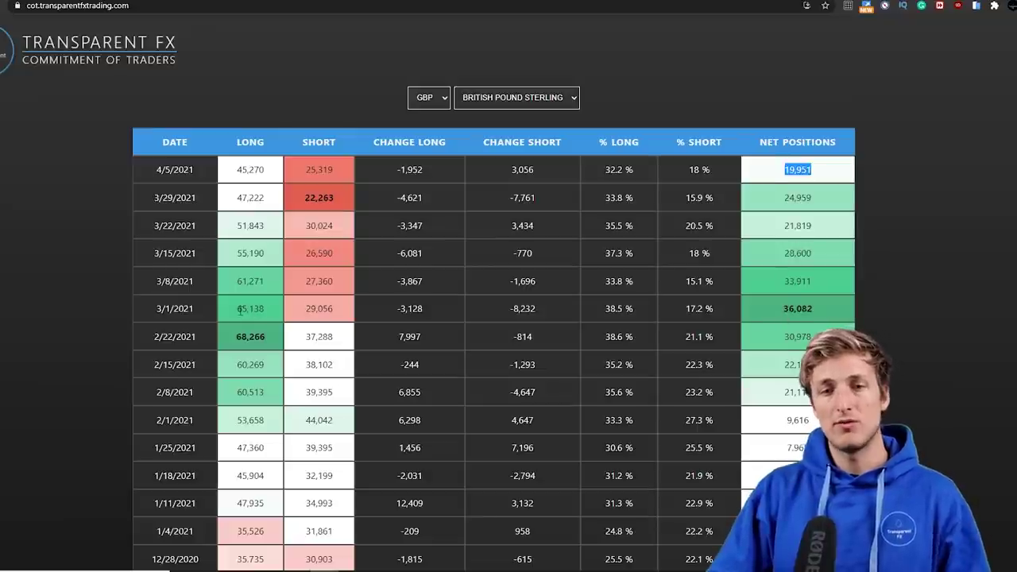
drag(238, 309, 266, 309)
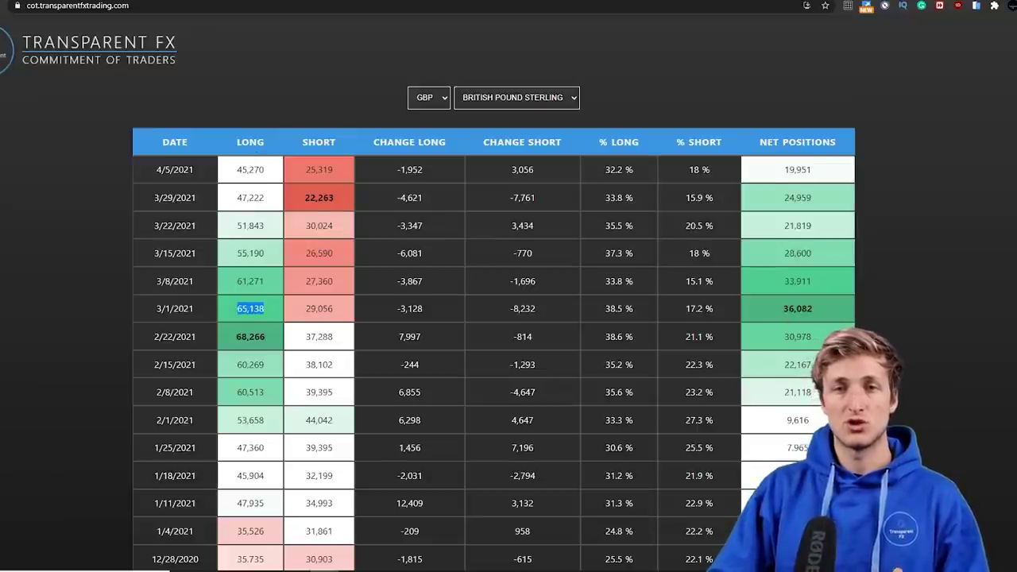
click(238, 173)
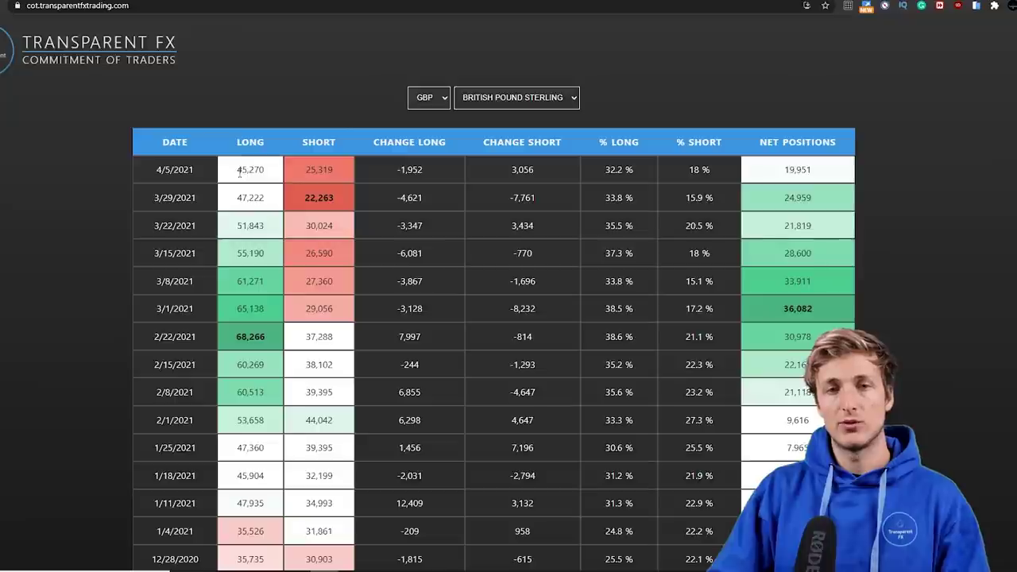
drag(238, 173, 263, 170)
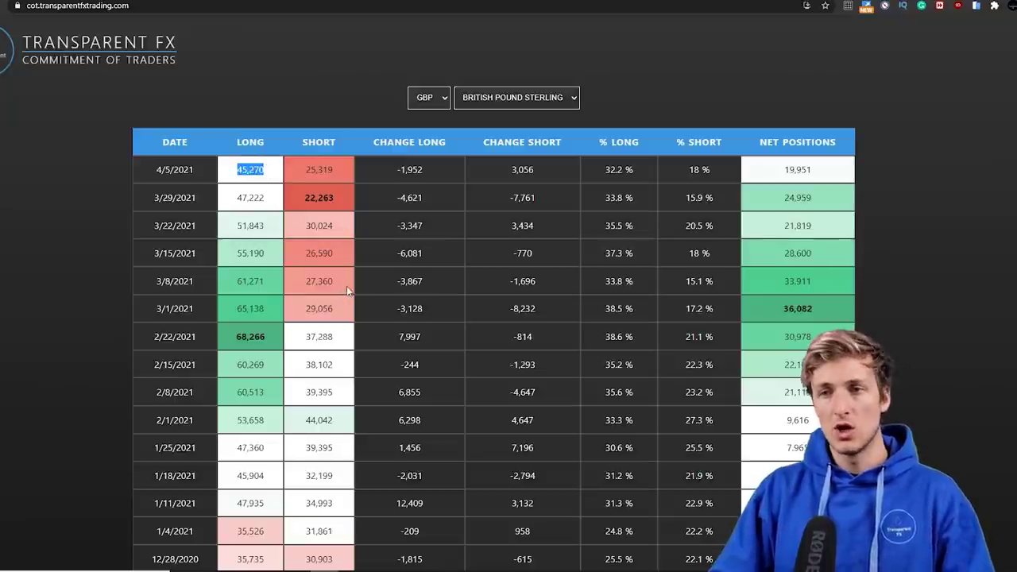
drag(305, 337, 335, 337)
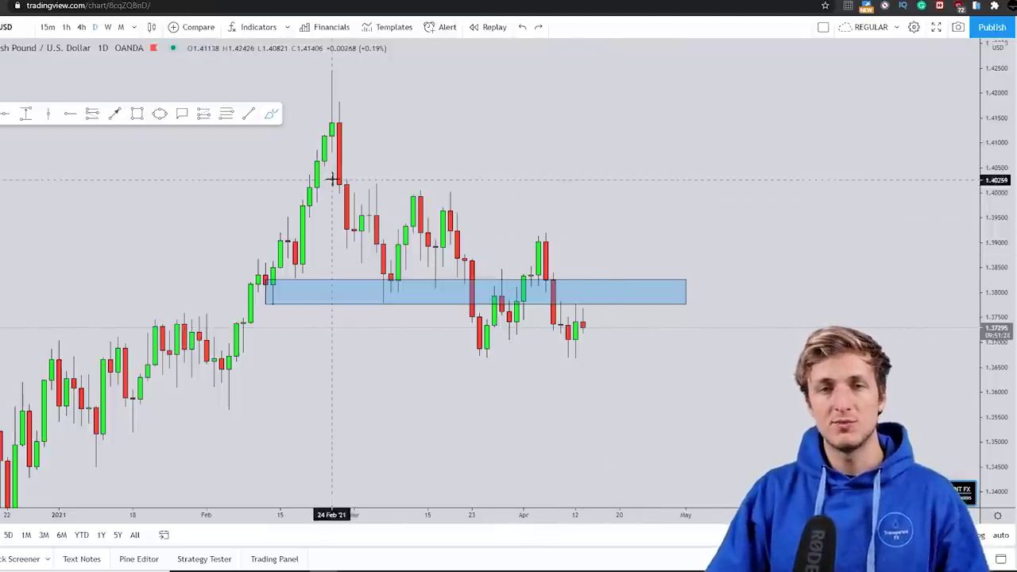
Step: Sketch and delete a red projected path, then pan the chart to leave room on the right
mouse_move(583, 326)
mouse_down()
mouse_move(600, 288)
mouse_move(649, 407)
mouse_up()
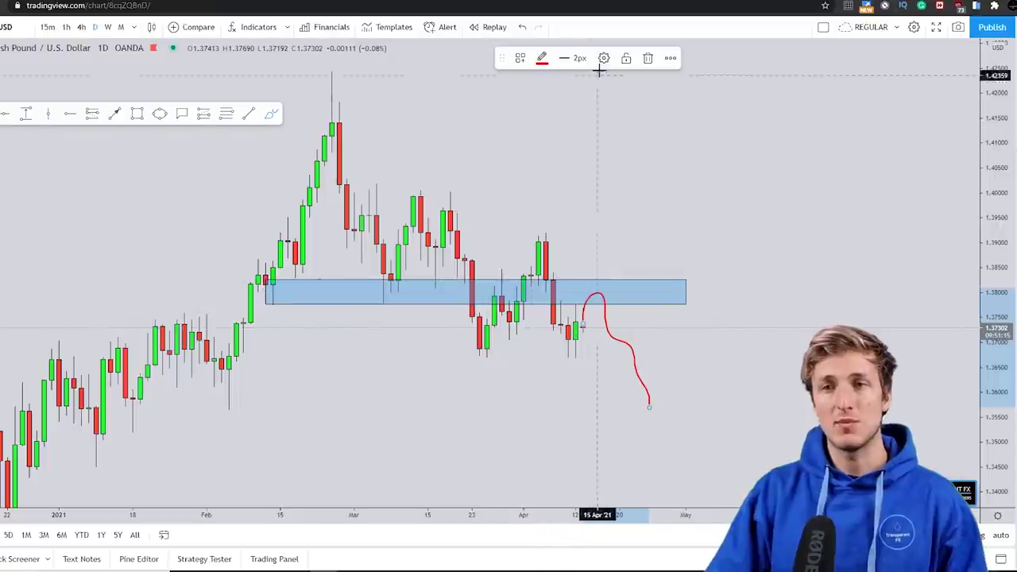
click(647, 58)
drag(602, 375, 553, 393)
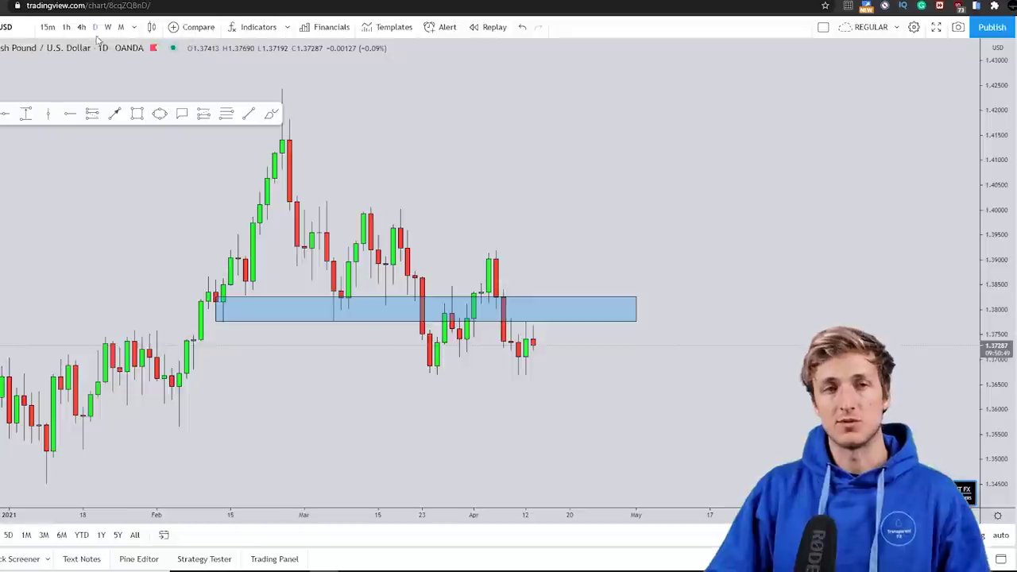
Step: Draw a yellow circle around the latest candles
click(532, 349)
click(569, 286)
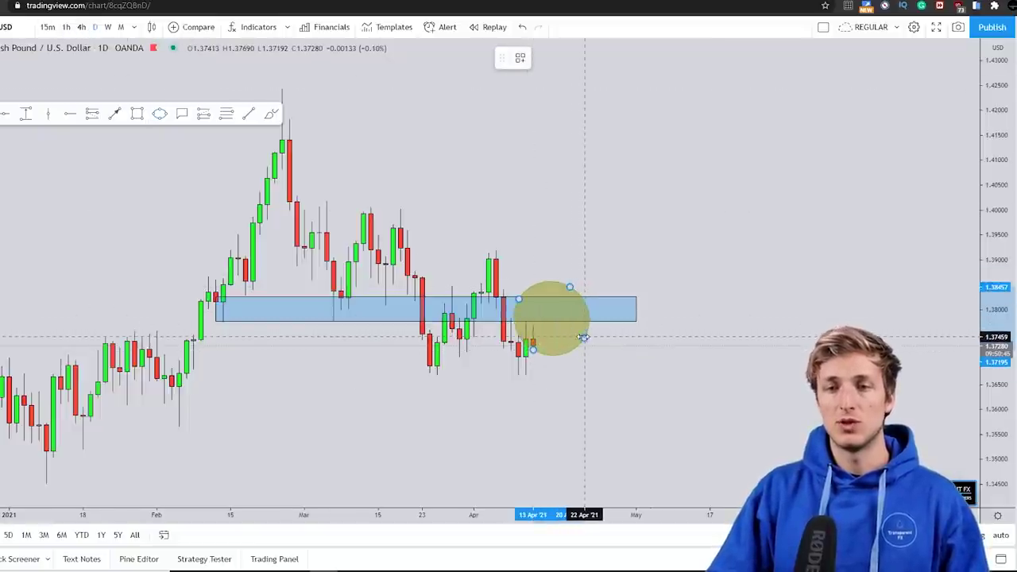
click(583, 335)
Step: Sketch a red rising squiggle into the blue zone and add a black arrow pointing down
mouse_move(538, 346)
mouse_down()
mouse_move(556, 307)
mouse_move(570, 316)
mouse_move(577, 307)
mouse_up()
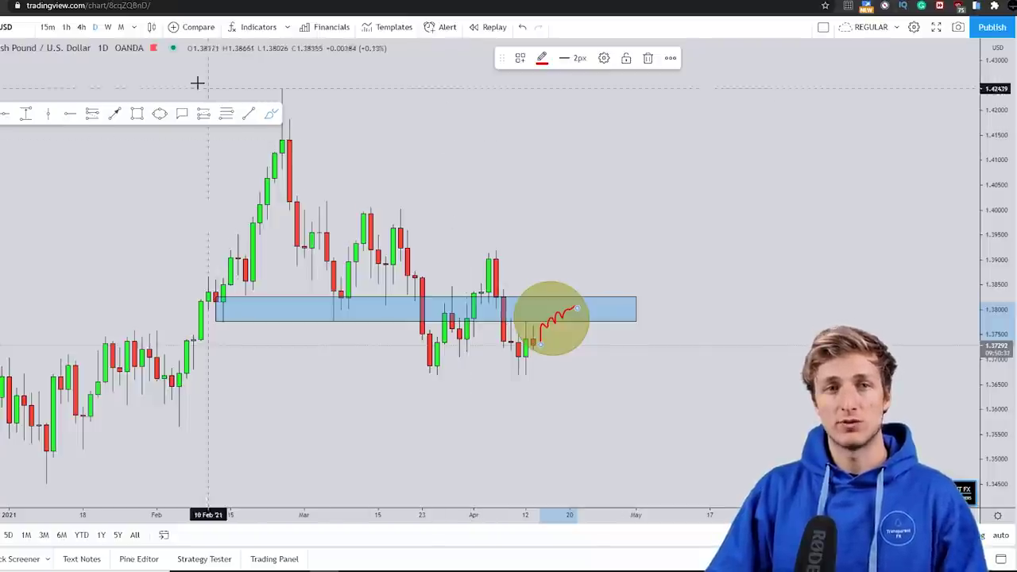
click(304, 138)
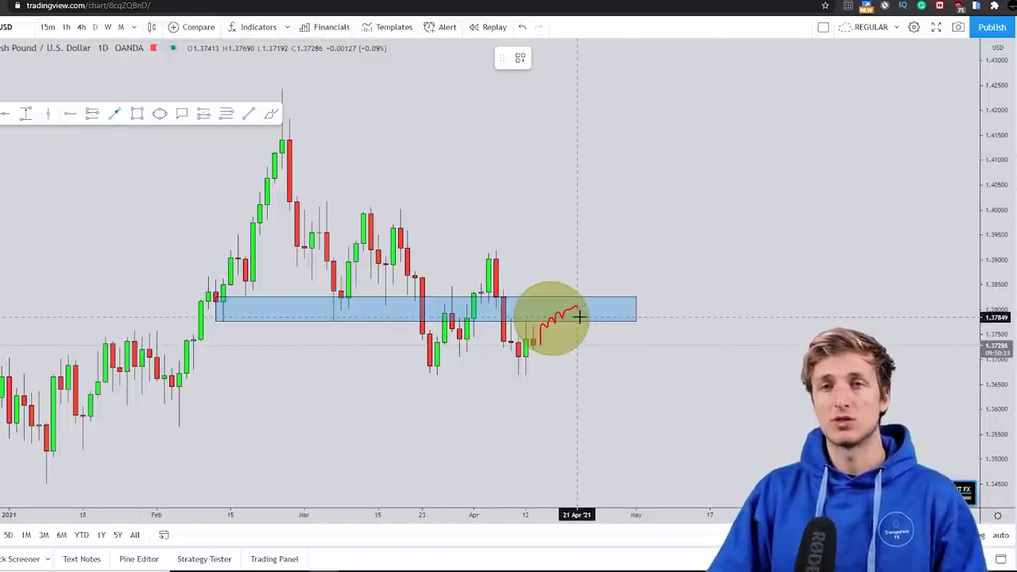
drag(576, 317, 591, 405)
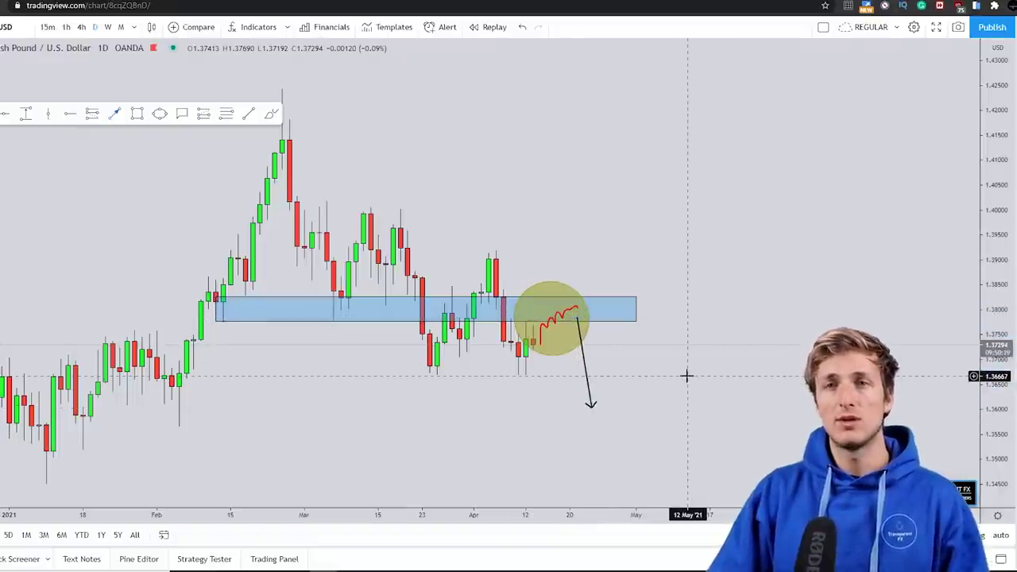